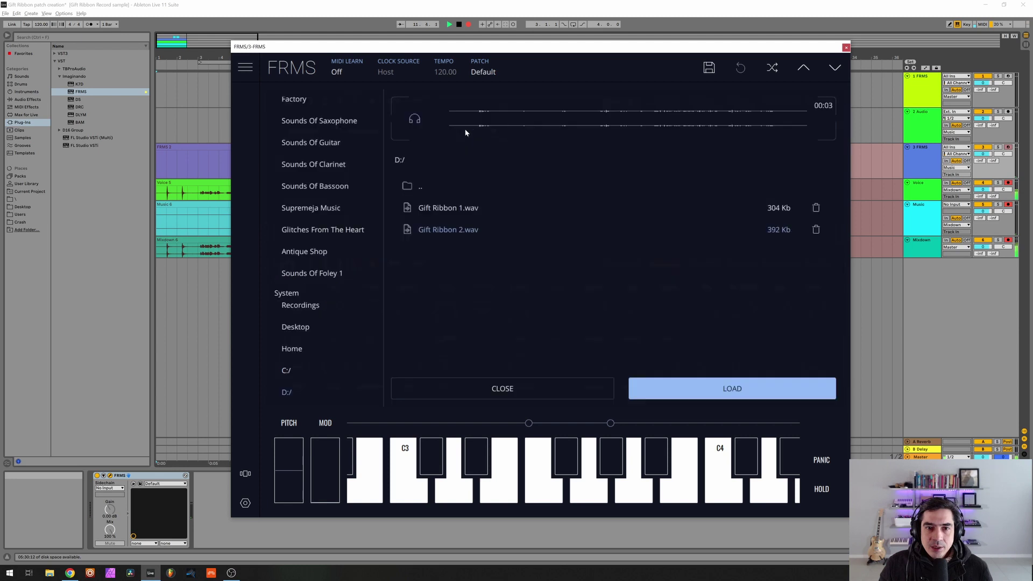
# Load Gift Ribbon 2.wav into layer 4, reduce its grain size and set the grain offset to 0.740
pyautogui.click(720, 392)
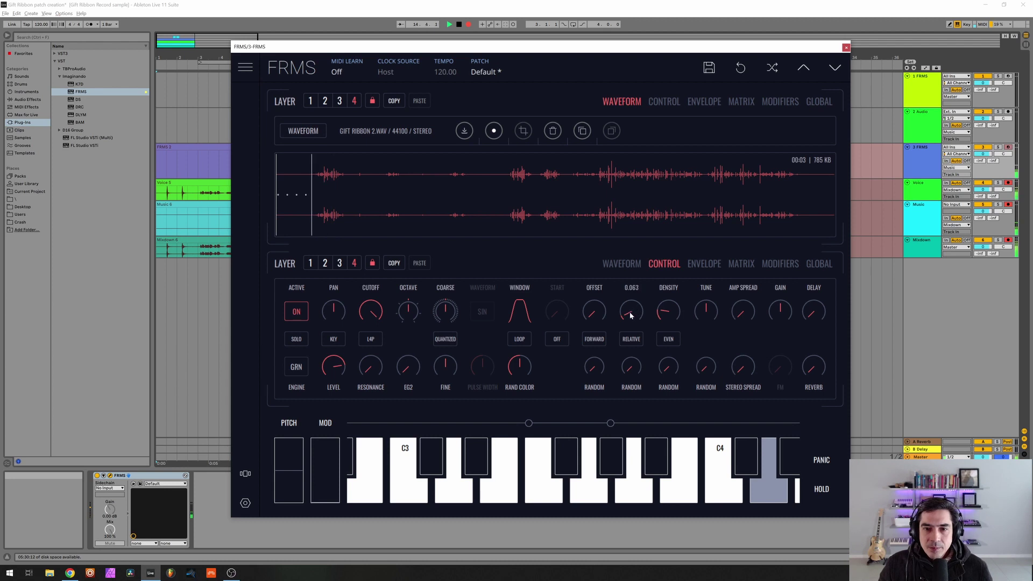
pyautogui.moveTo(634, 311); pyautogui.dragTo(787, 227)
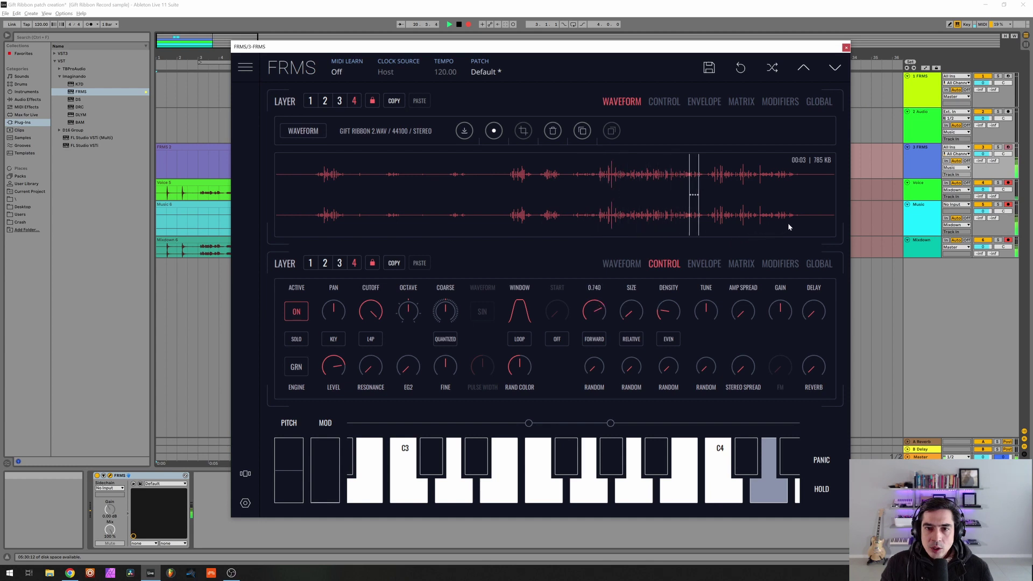
# Modulate layer 4's offset with LFO 1 by 0.520 in the modulation matrix and lower the layer's filter cutoff slightly
pyautogui.click(740, 103)
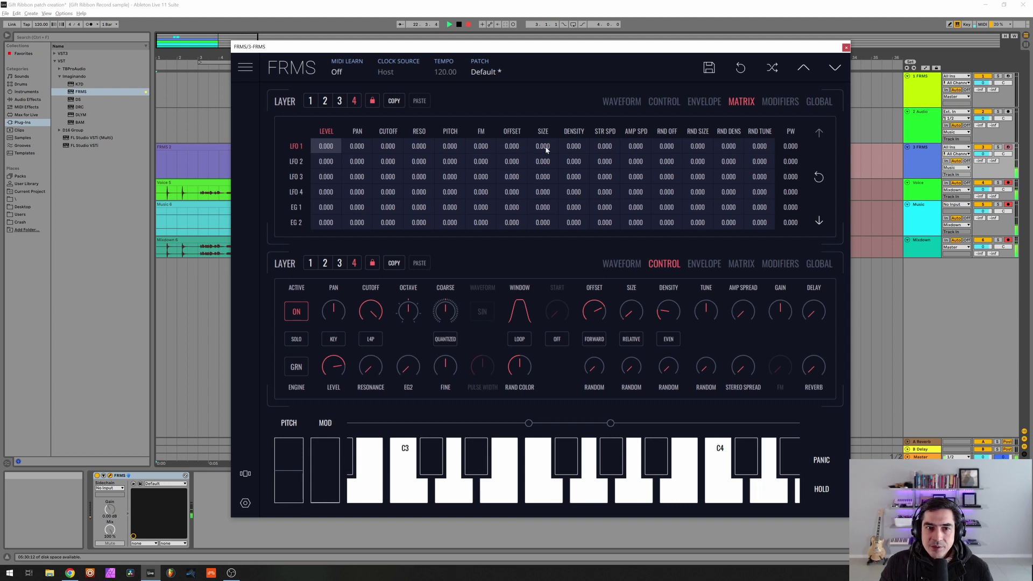
pyautogui.click(512, 148)
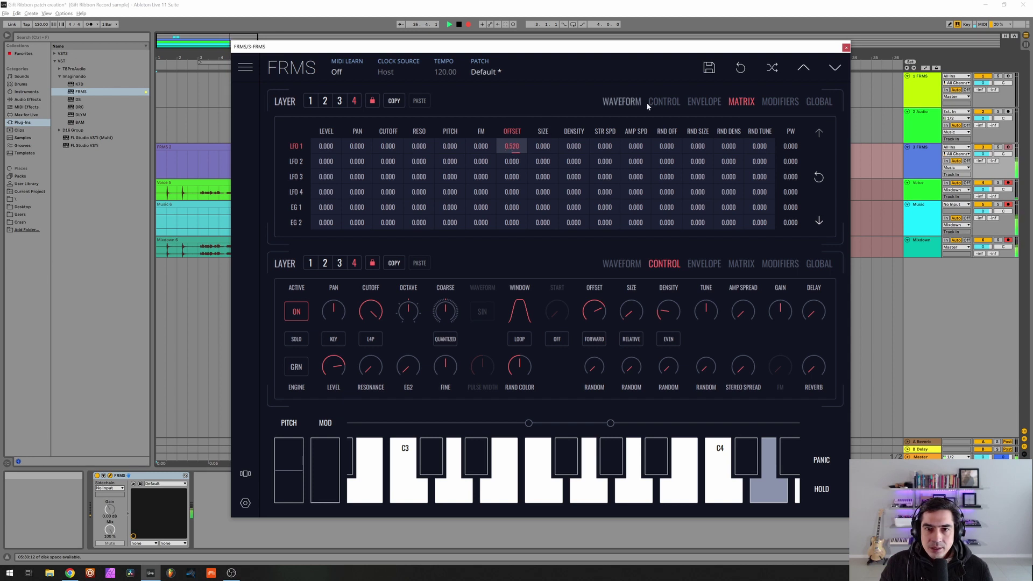
pyautogui.click(635, 263)
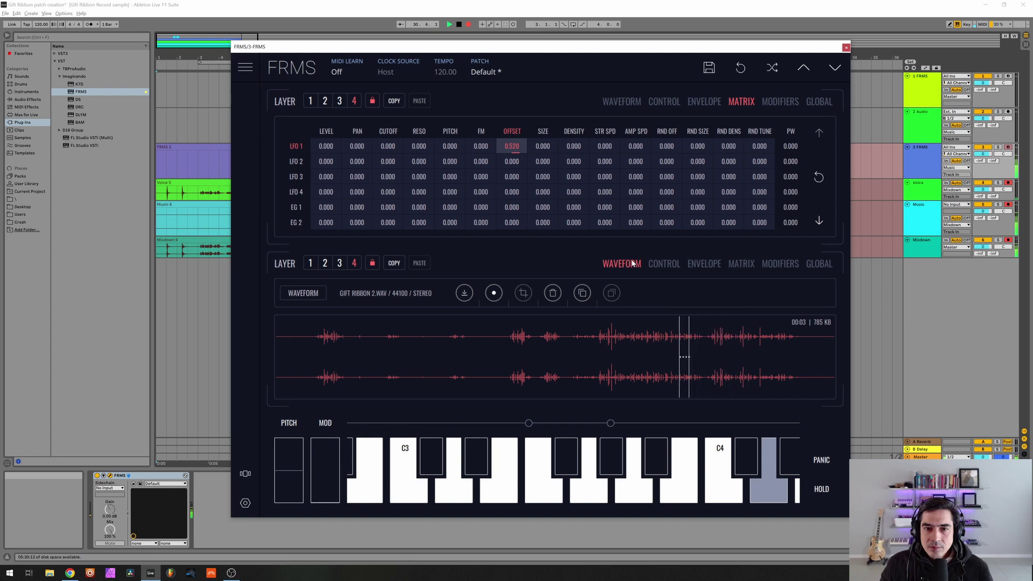
pyautogui.click(664, 101)
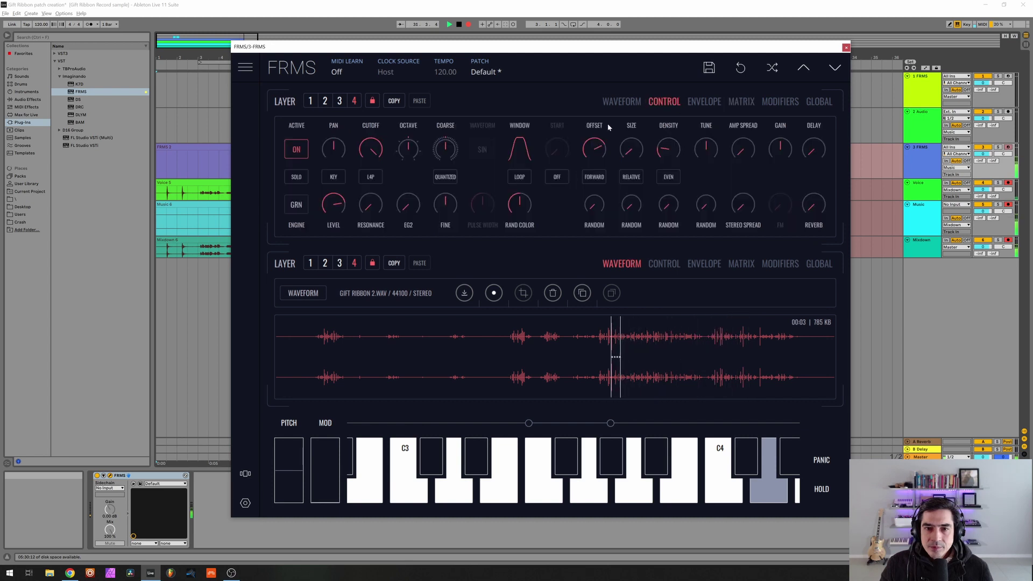
pyautogui.moveTo(372, 152); pyautogui.dragTo(369, 176)
# Load the sample Gift Ribbon 1.wav into layer 3
pyautogui.click(339, 101)
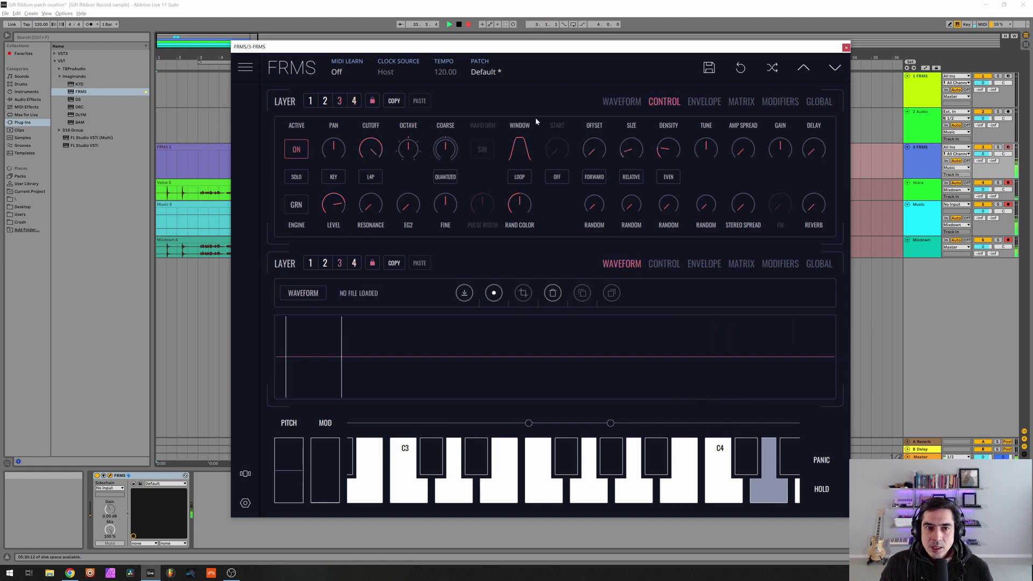
pyautogui.click(638, 101)
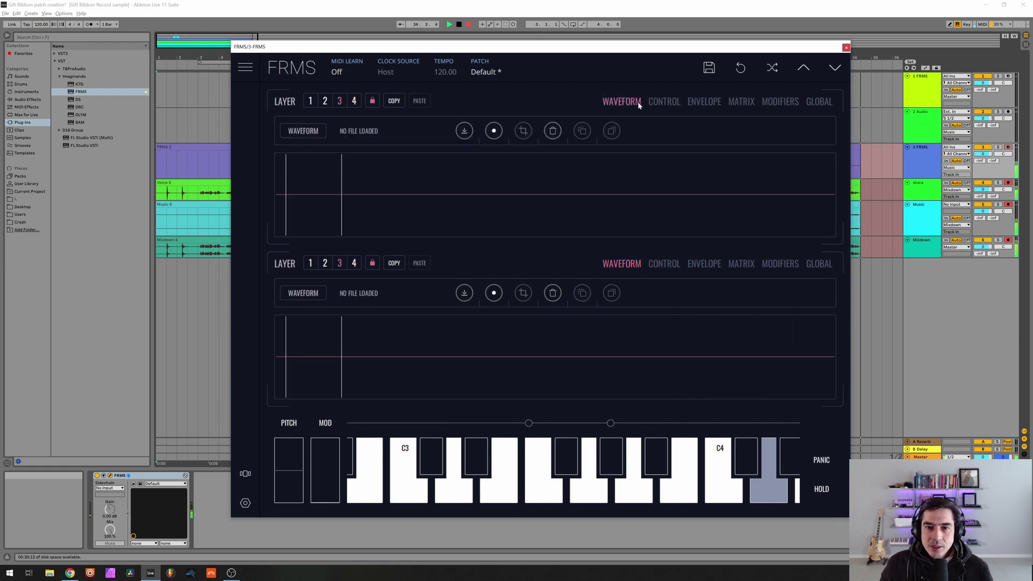
pyautogui.click(463, 131)
pyautogui.click(450, 209)
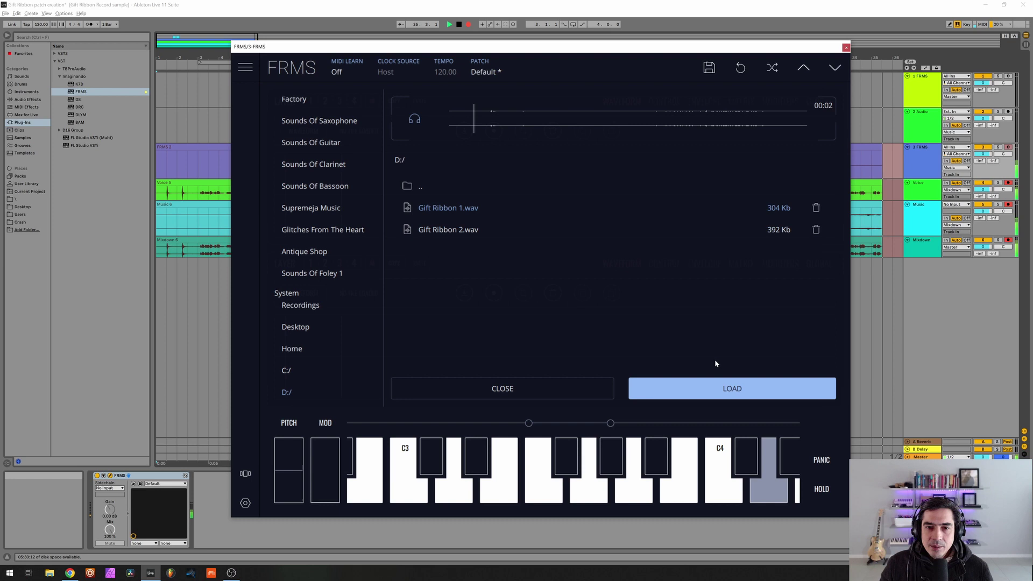
pyautogui.click(708, 390)
pyautogui.click(702, 102)
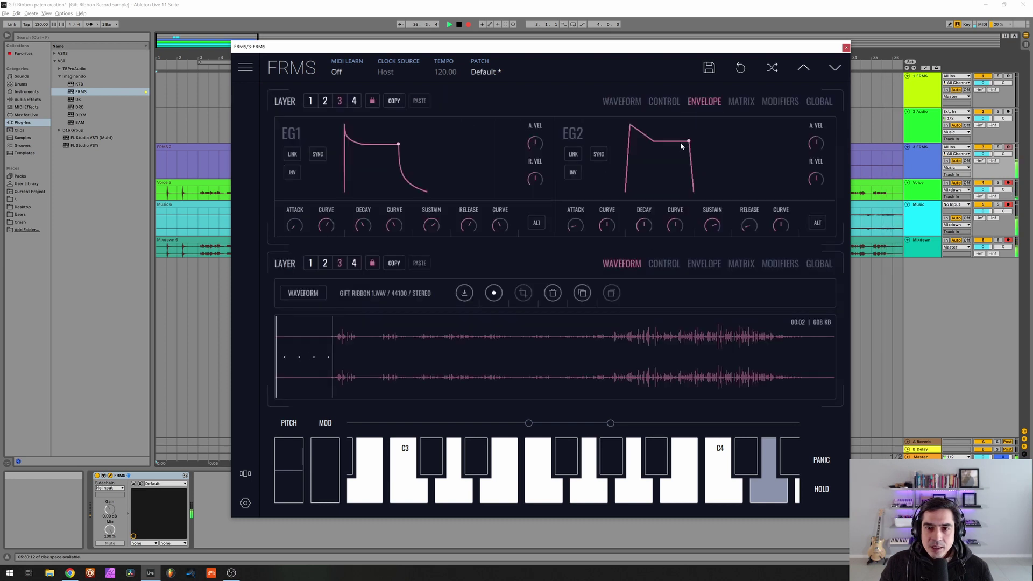
pyautogui.click(741, 101)
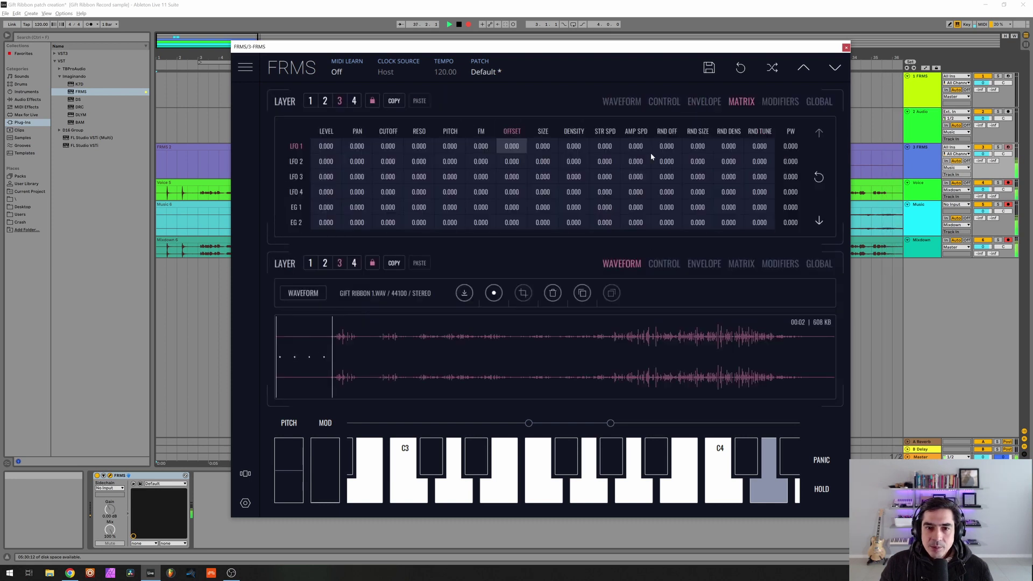
pyautogui.click(671, 103)
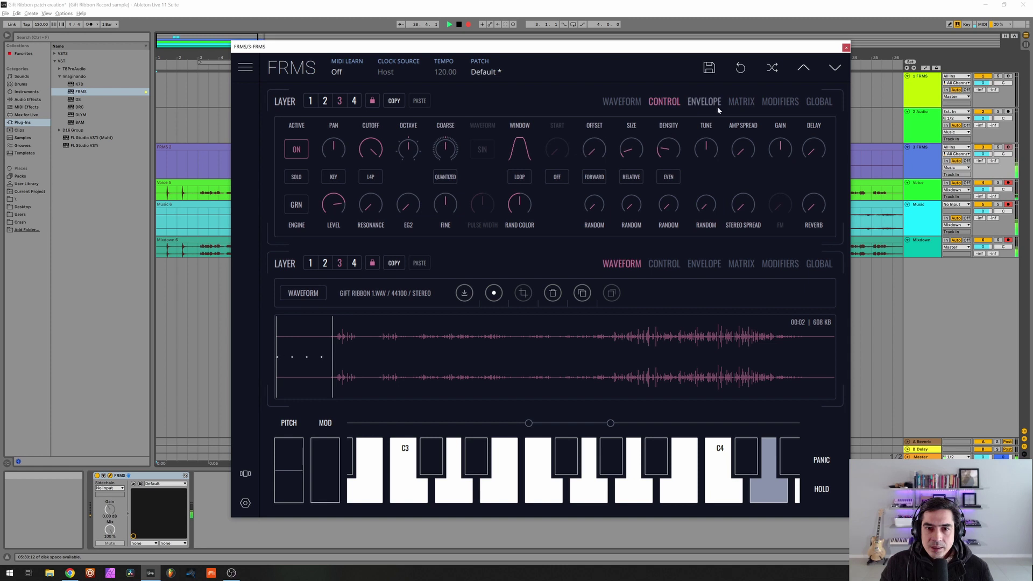
# Increase layer 4's stereo spread a little and set its reverb to 0.160 and its delay to 0.210
pyautogui.click(355, 102)
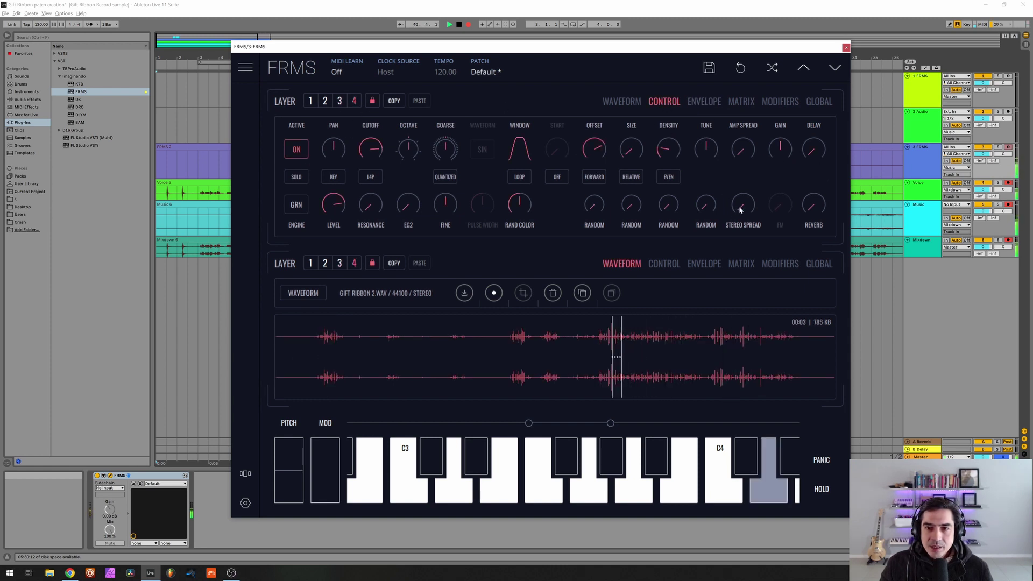
pyautogui.moveTo(738, 206)
pyautogui.mouseDown()
pyautogui.moveTo(731, 170)
pyautogui.moveTo(730, 188)
pyautogui.mouseUp()
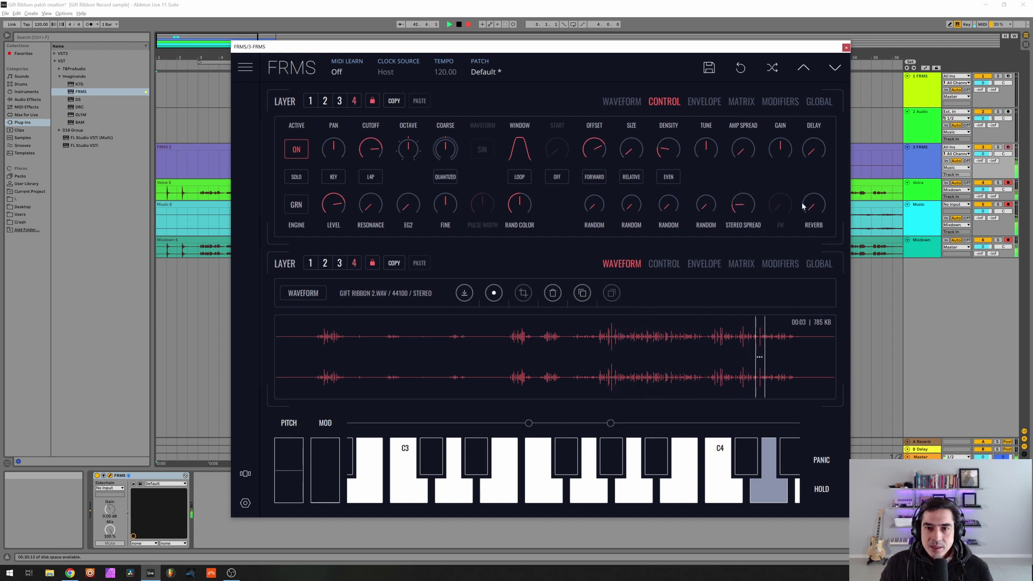
pyautogui.moveTo(802, 203); pyautogui.dragTo(807, 190)
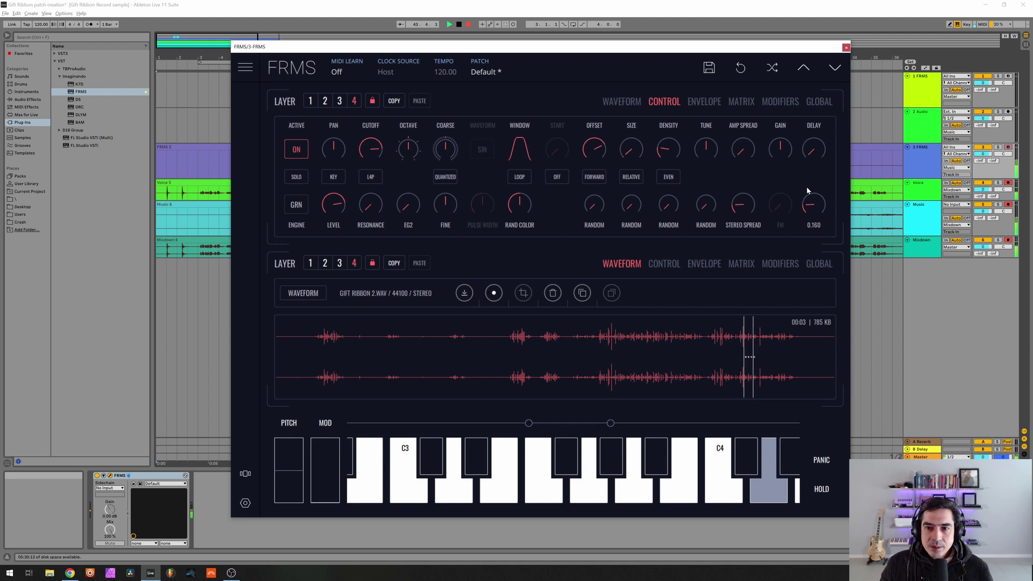
pyautogui.moveTo(806, 130)
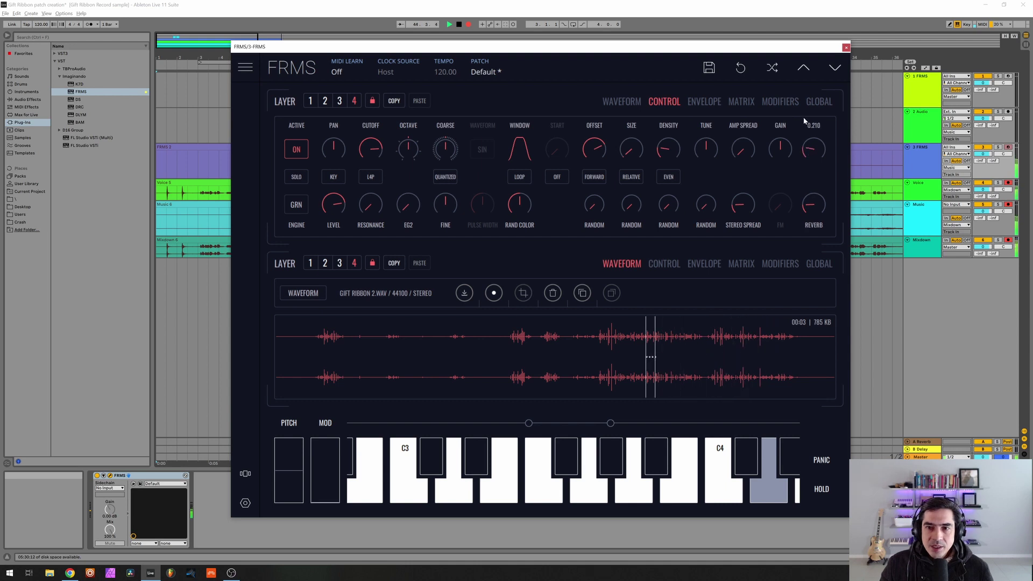
pyautogui.click(819, 101)
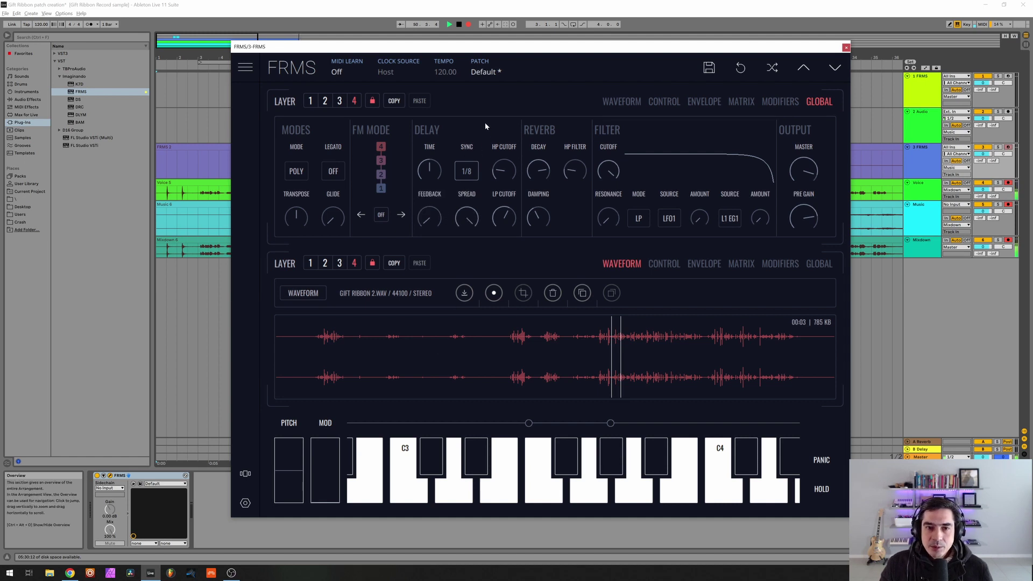
pyautogui.click(653, 105)
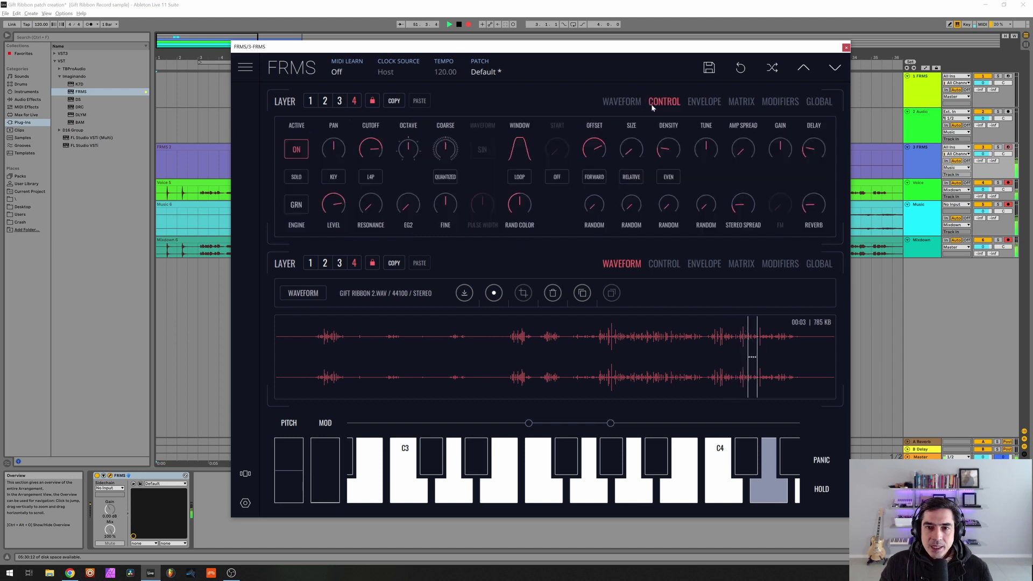
# Solo layer 3, shrink its grain size and raise the offset so the grain sits in the louder late part of the sample
pyautogui.click(340, 100)
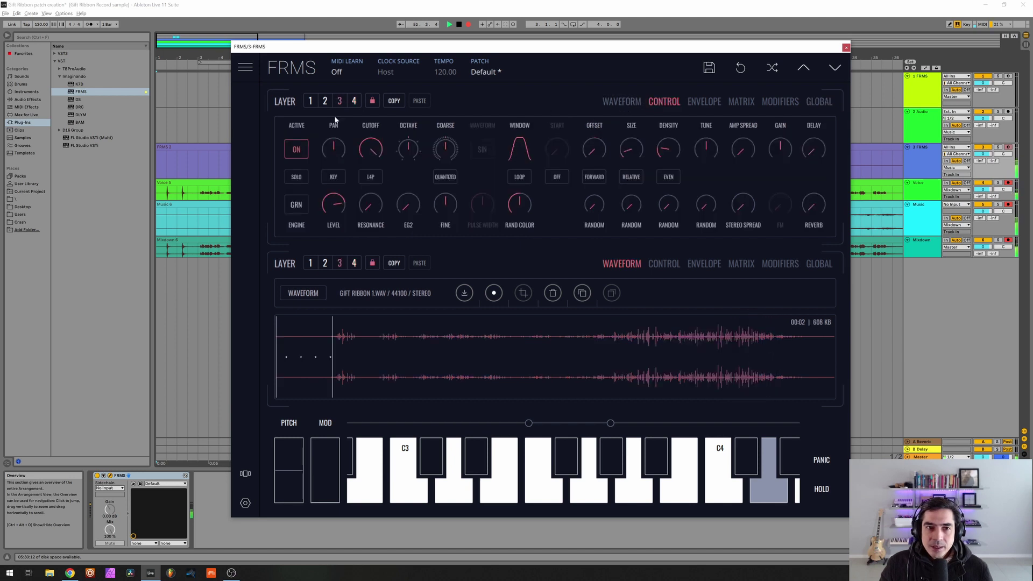
pyautogui.click(626, 106)
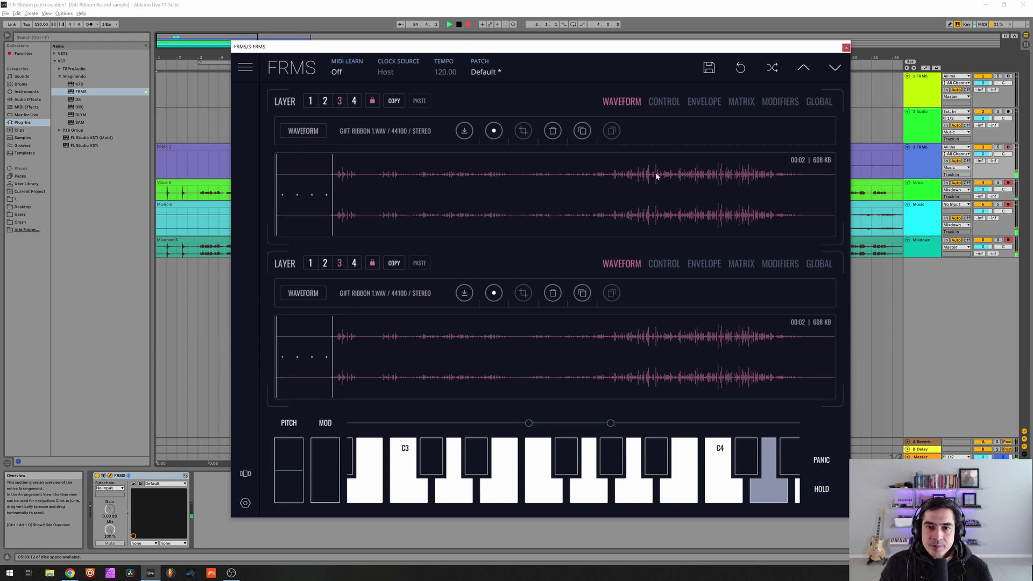
pyautogui.click(661, 106)
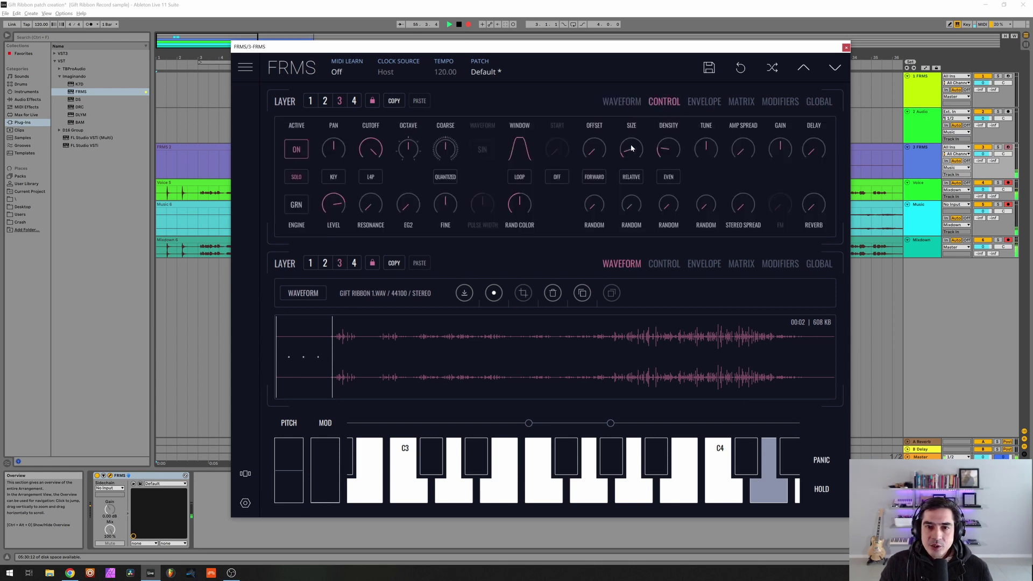
pyautogui.moveTo(631, 149); pyautogui.dragTo(627, 151)
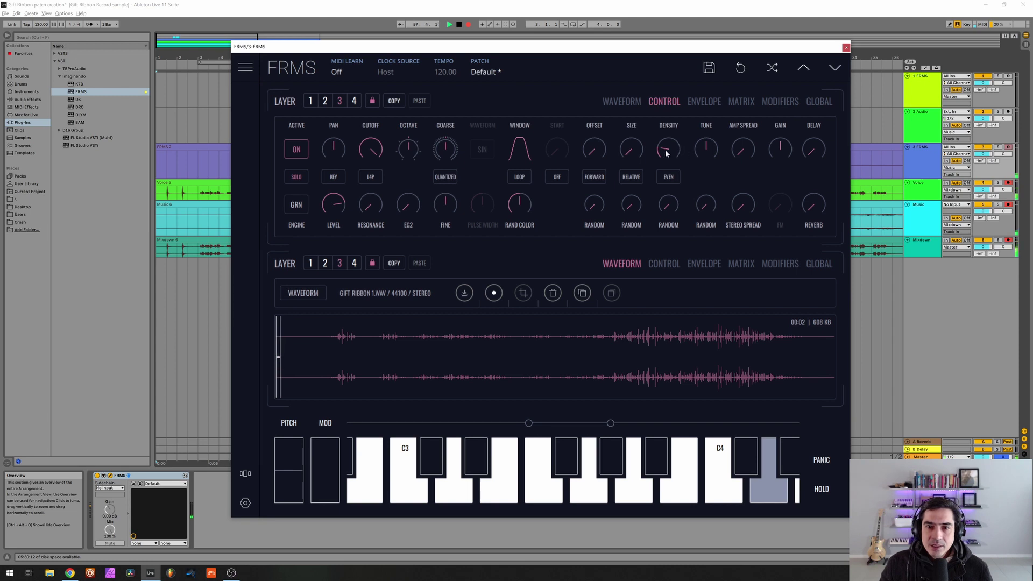
pyautogui.moveTo(596, 153)
pyautogui.mouseDown()
pyautogui.moveTo(605, 105)
pyautogui.moveTo(702, 65)
pyautogui.mouseUp()
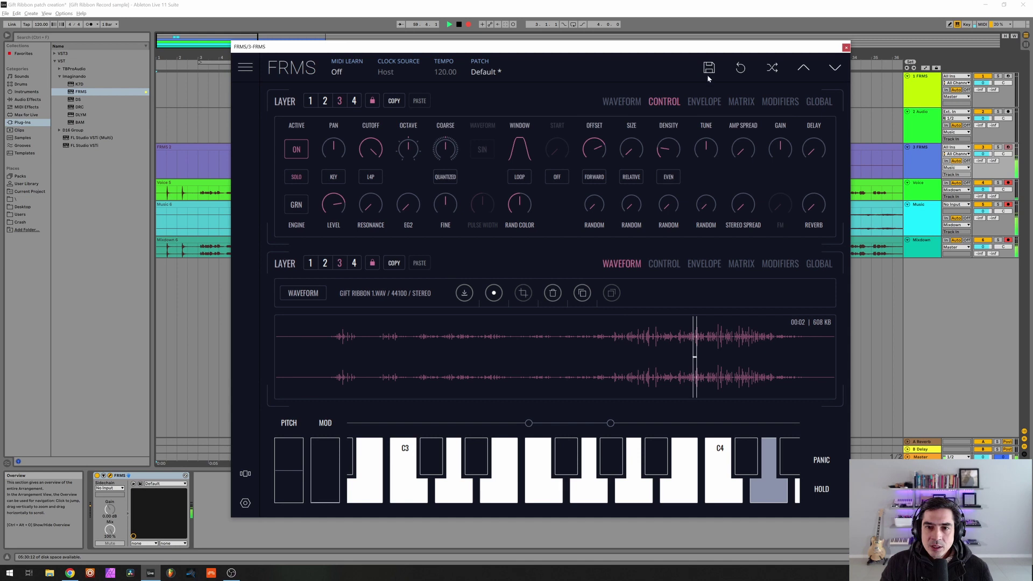
# Modulate layer 3's offset with LFO 2 by 0.496 and set that LFO's sync to 1
pyautogui.click(740, 103)
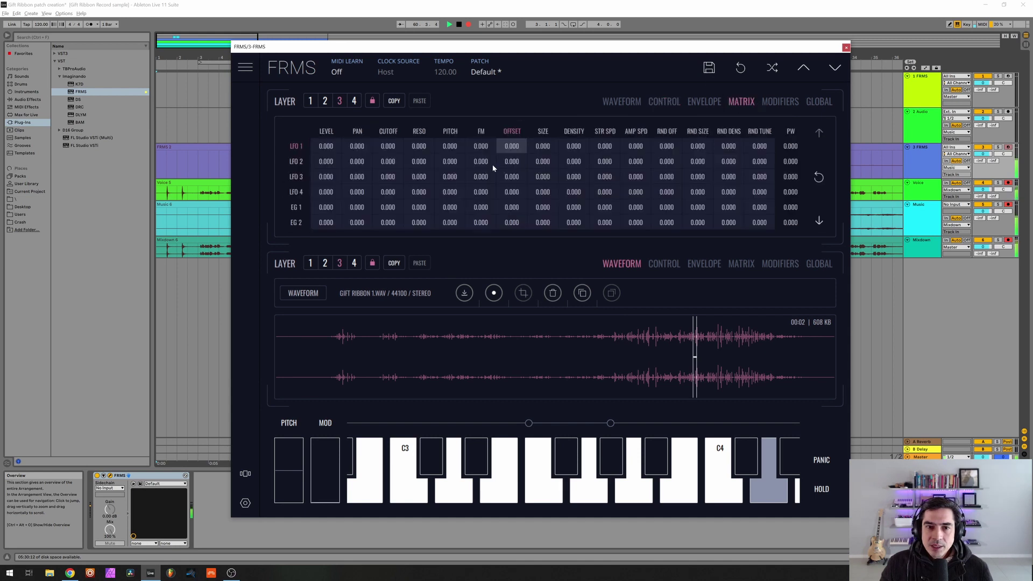
pyautogui.moveTo(515, 163)
pyautogui.mouseDown()
pyautogui.moveTo(513, 115)
pyautogui.moveTo(522, 108)
pyautogui.mouseUp()
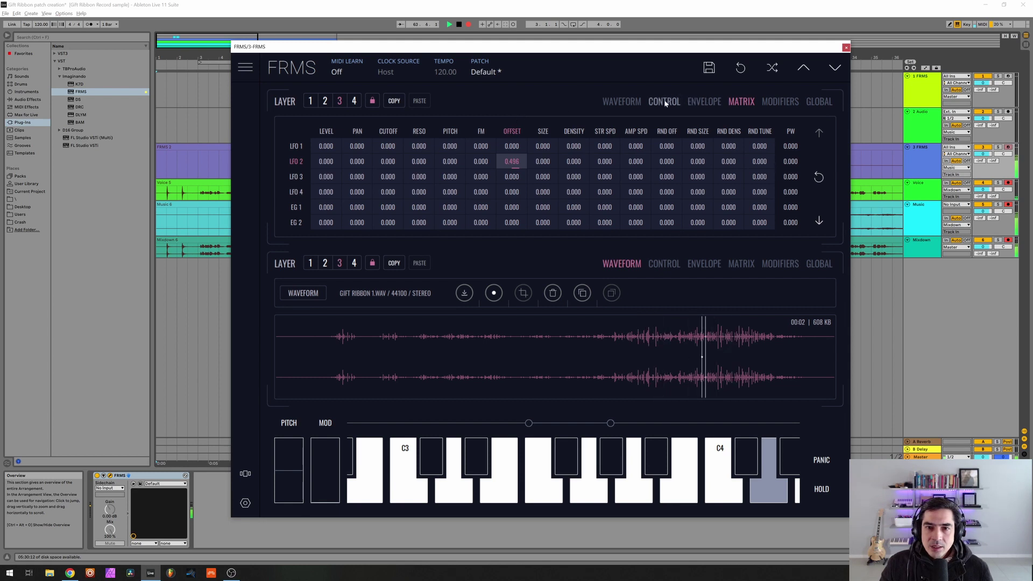
pyautogui.click(782, 101)
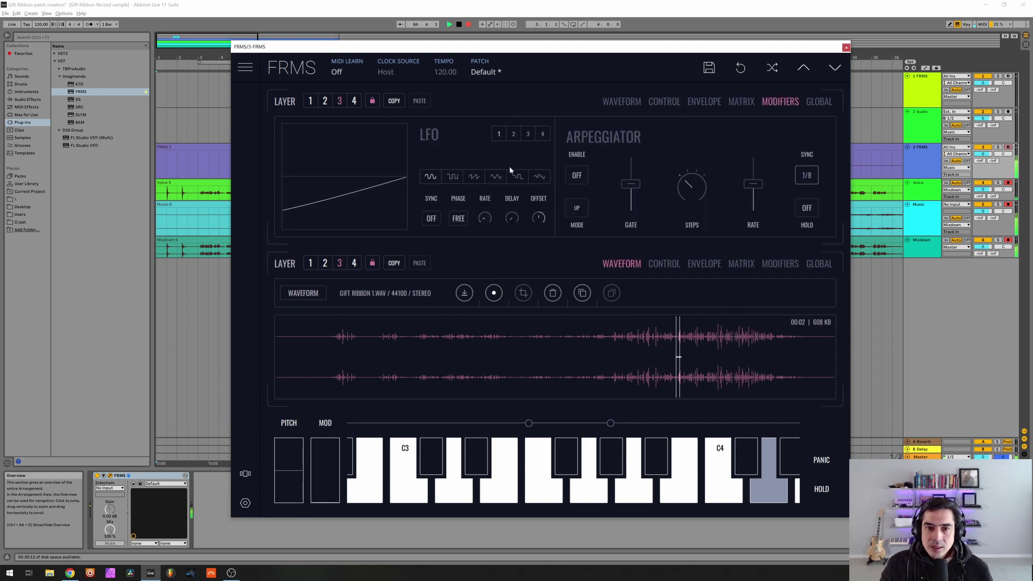
pyautogui.click(514, 134)
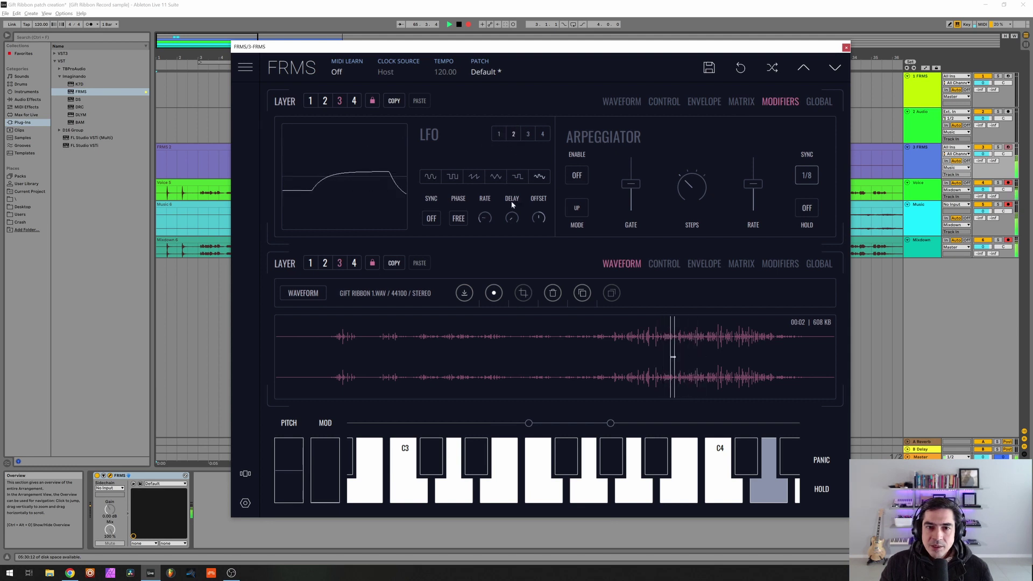
pyautogui.click(432, 219)
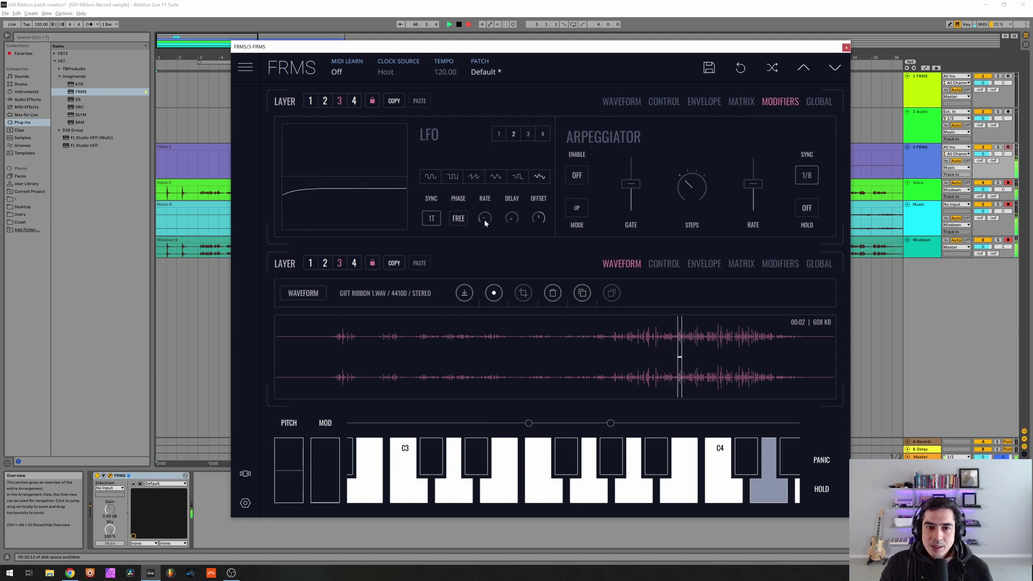
pyautogui.scroll(-3, 476, 230)
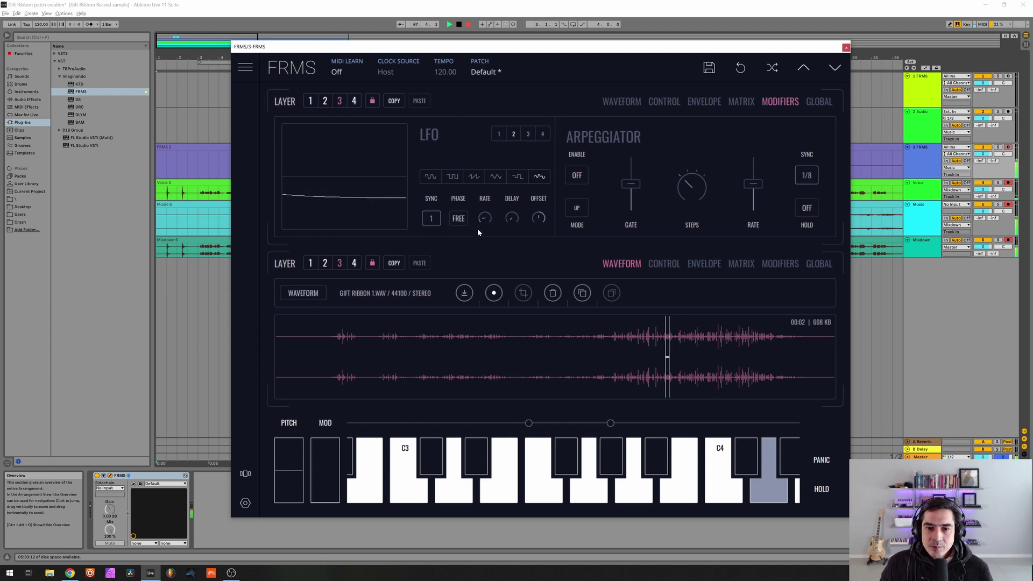
# Raise layer 3's delay amount to about halfway
pyautogui.click(704, 102)
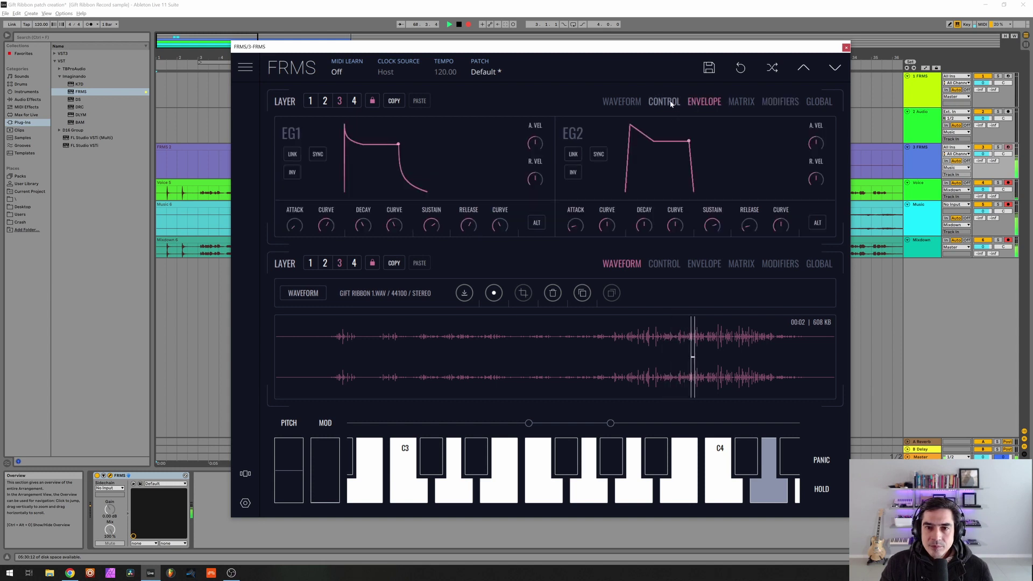
pyautogui.click(664, 101)
pyautogui.moveTo(813, 141)
pyautogui.mouseDown()
pyautogui.moveTo(812, 85)
pyautogui.moveTo(815, 147)
pyautogui.mouseUp()
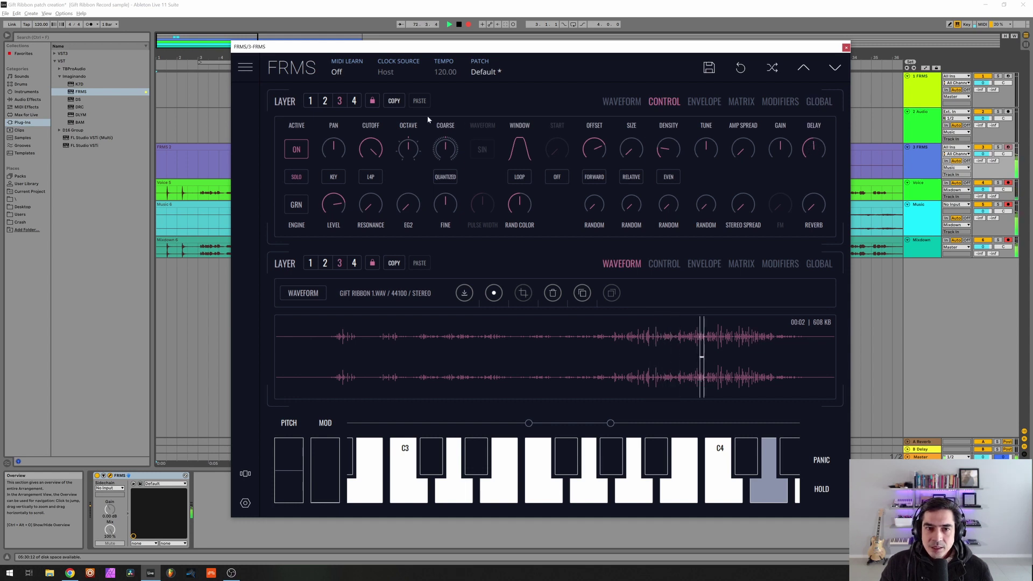
# Switch layer 2's engine from granular to OSC, check layers 3 and 4, and return to layer 2
pyautogui.click(325, 101)
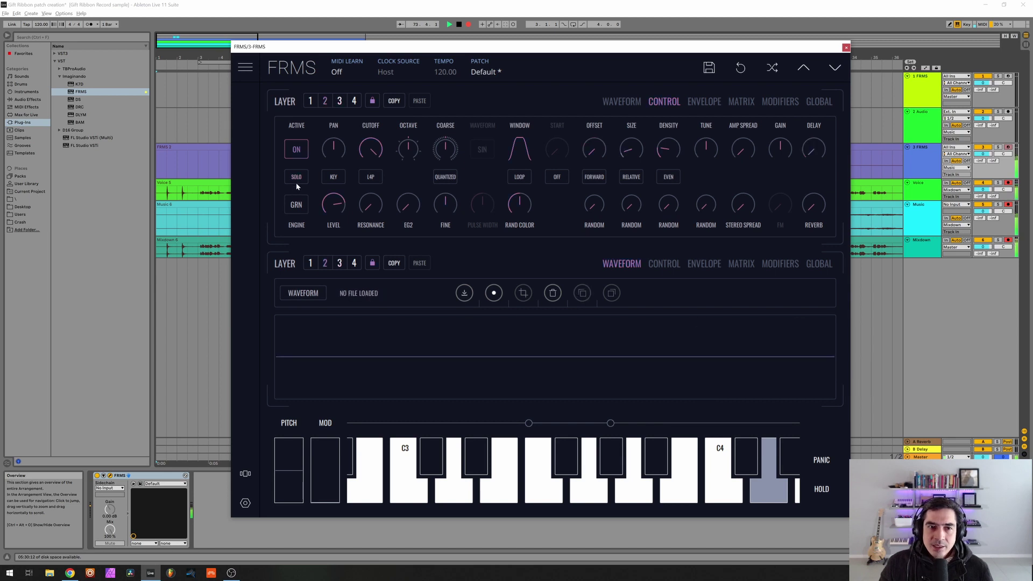
pyautogui.click(297, 205)
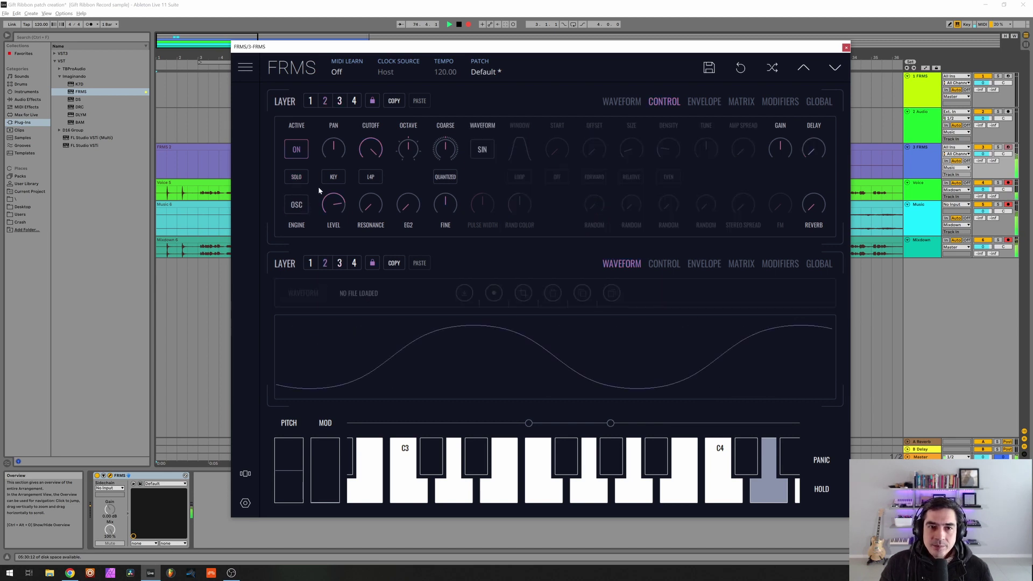
pyautogui.click(339, 100)
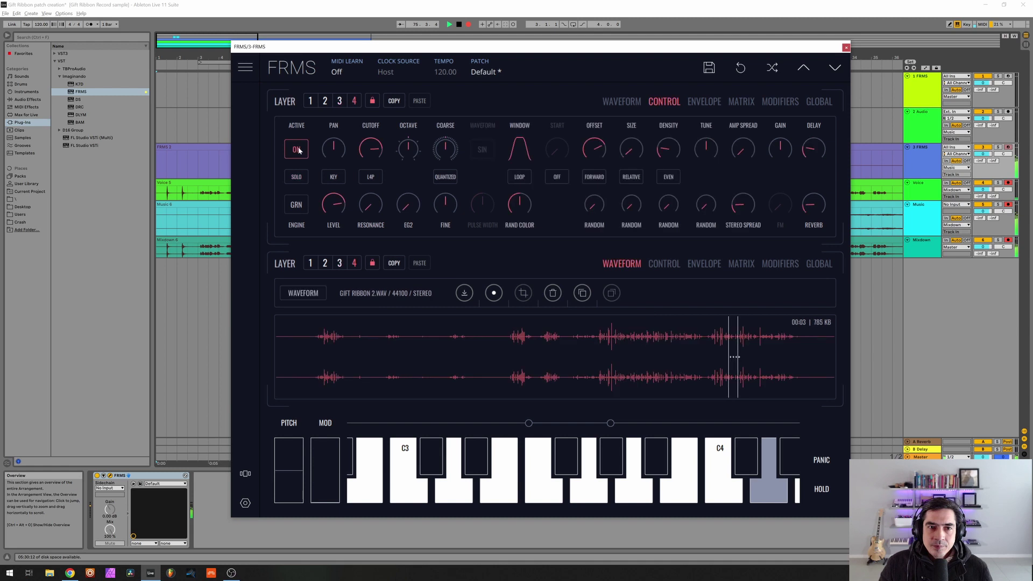
pyautogui.click(325, 101)
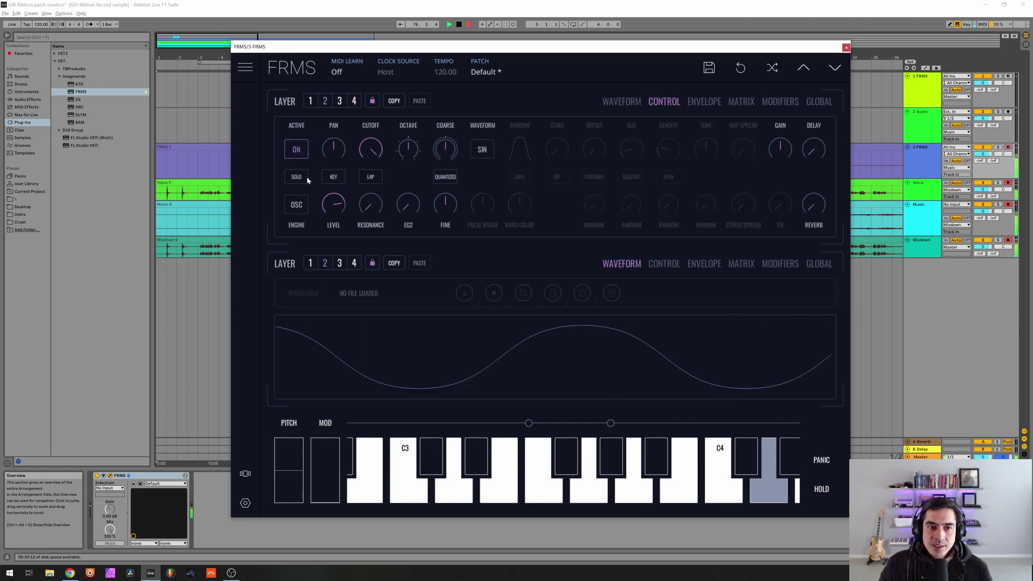
# Lower layer 3's coarse tuning slightly and reduce layer 2's level to about 0.573
pyautogui.click(339, 101)
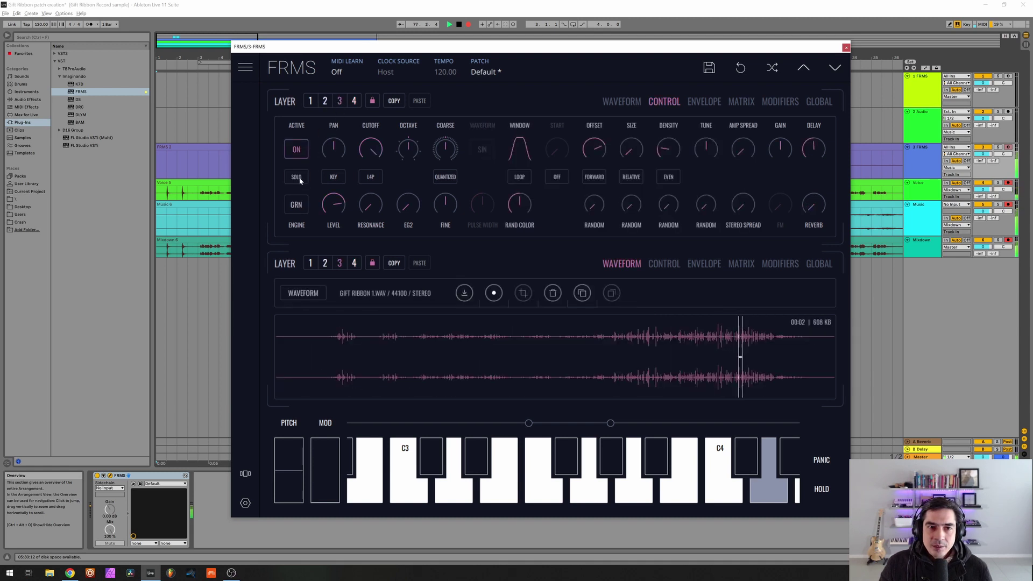
pyautogui.click(325, 101)
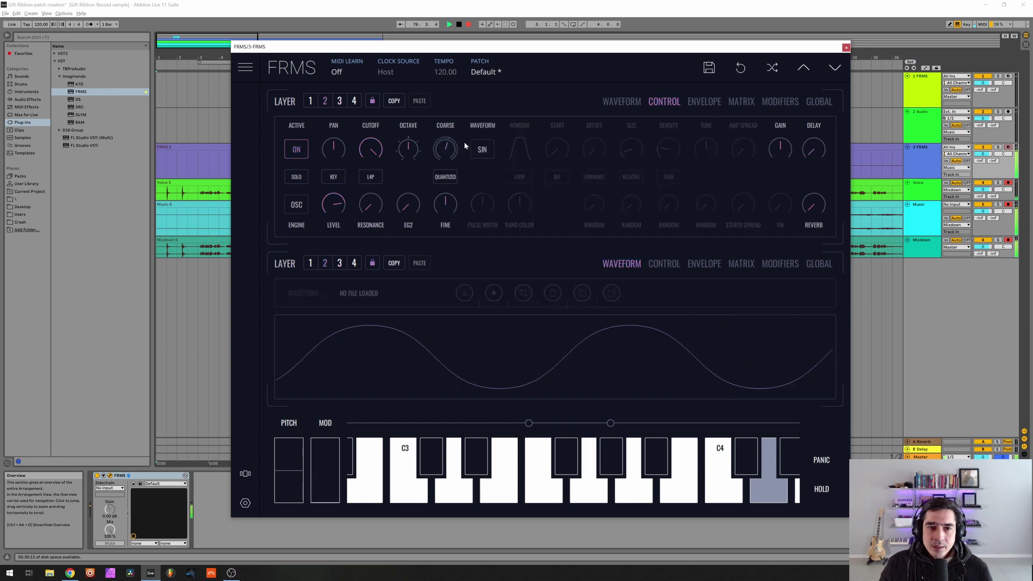
pyautogui.click(339, 100)
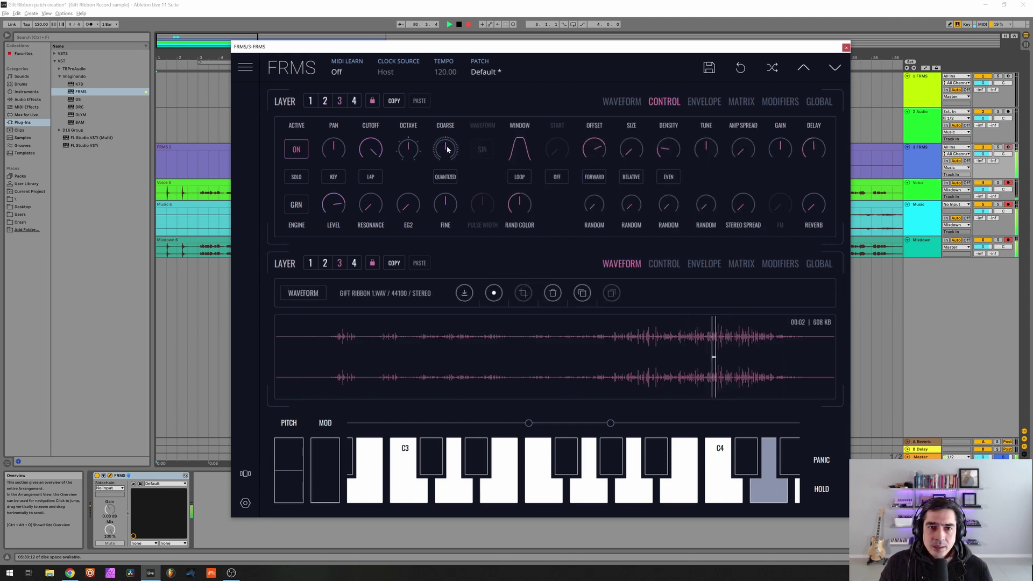
pyautogui.moveTo(443, 151); pyautogui.dragTo(446, 154)
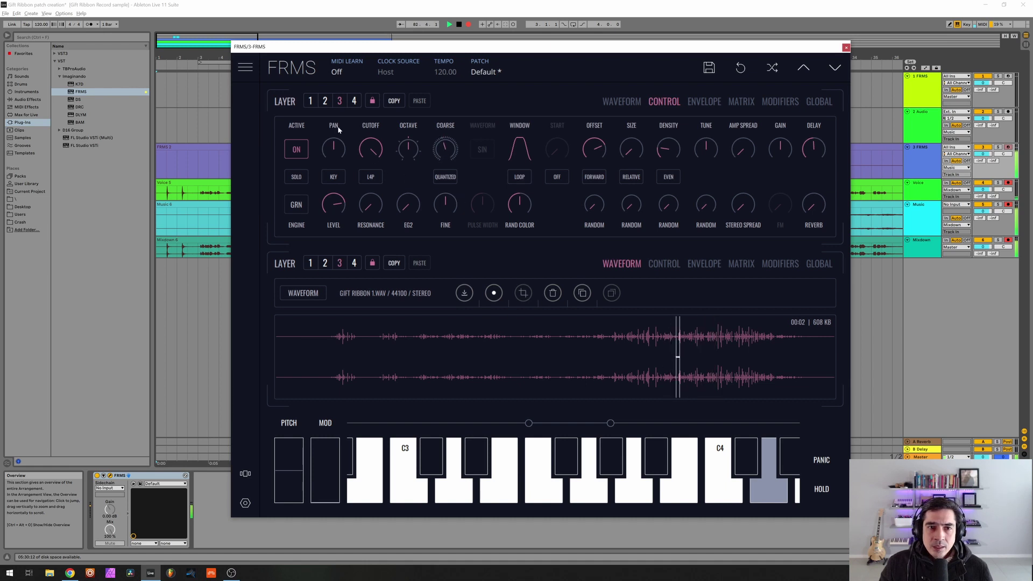
pyautogui.click(326, 102)
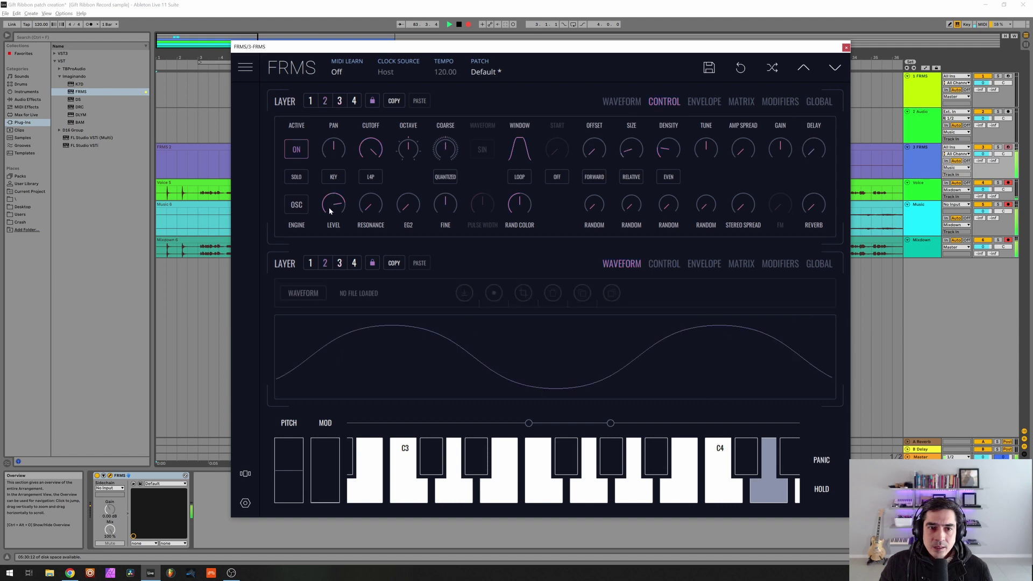
pyautogui.moveTo(339, 245); pyautogui.dragTo(340, 234)
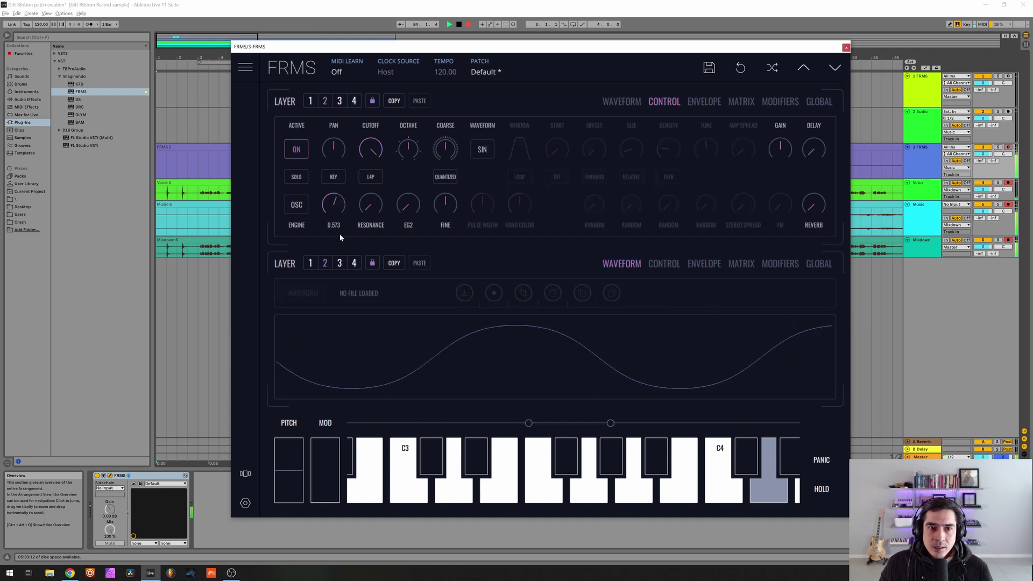
# Turn on the global FM mode, set layer 3's FM amount to about 0.603 and lower layer 2's level to about 0.280
pyautogui.click(339, 101)
pyautogui.click(818, 102)
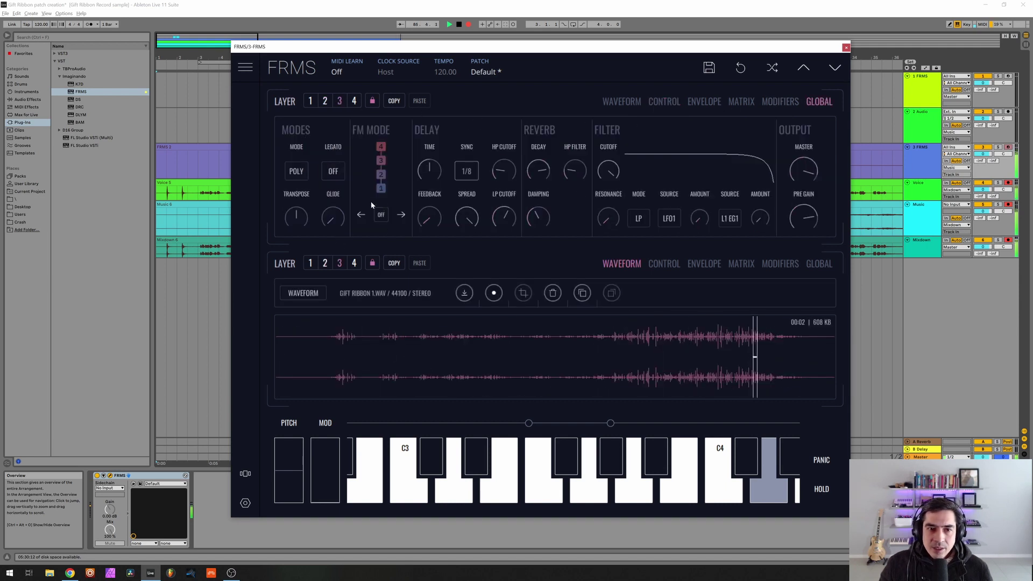
pyautogui.click(664, 102)
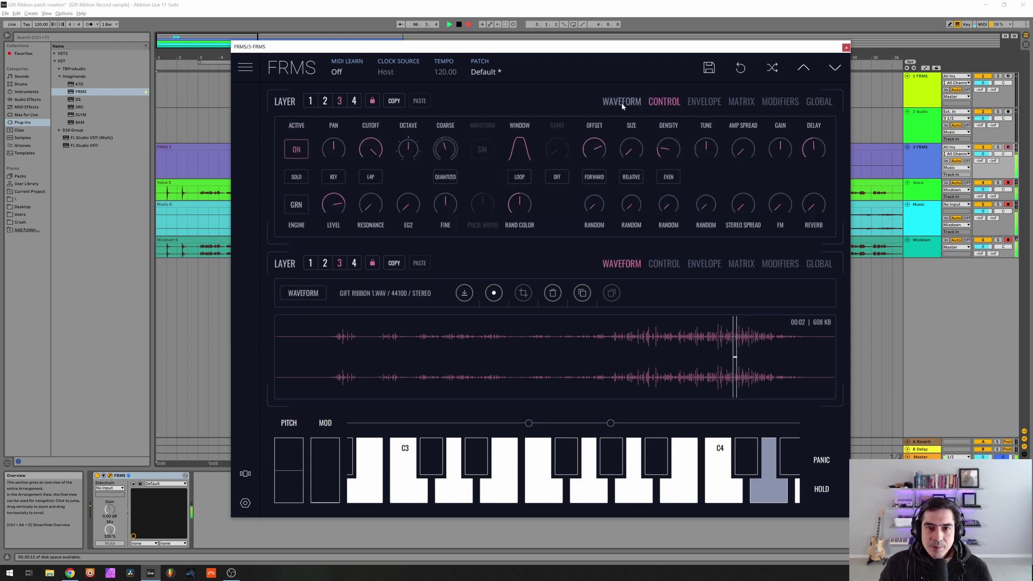
pyautogui.moveTo(774, 205); pyautogui.dragTo(765, 133)
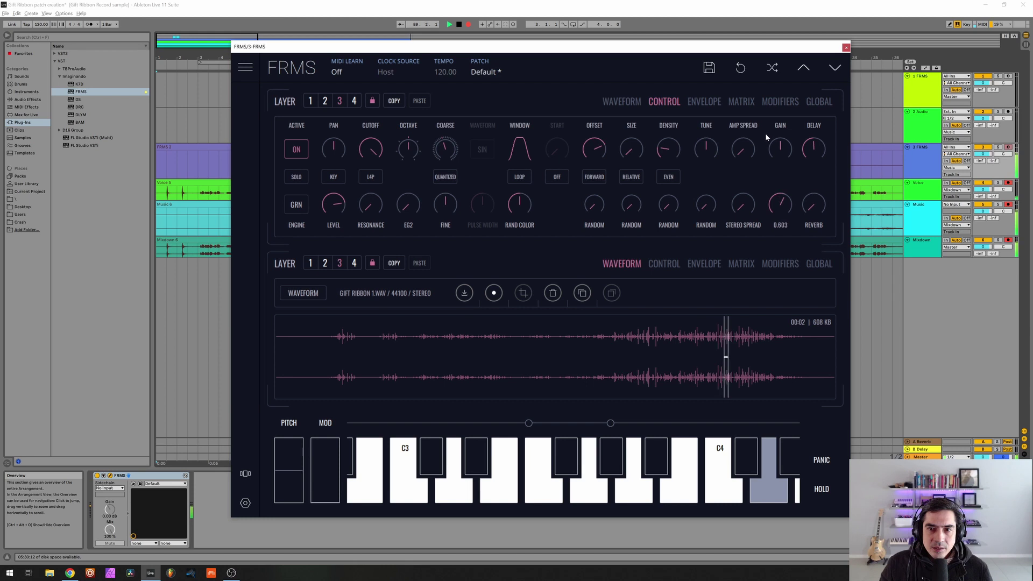
pyautogui.click(324, 101)
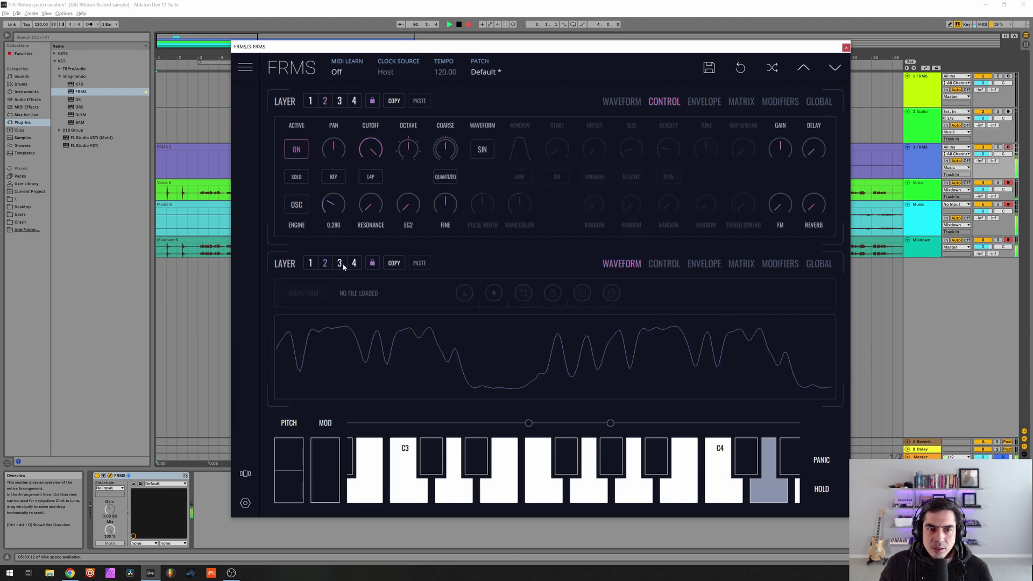
# Solo layer 1, switch its engine from granular to OSC and lower its octave to -1
pyautogui.click(310, 101)
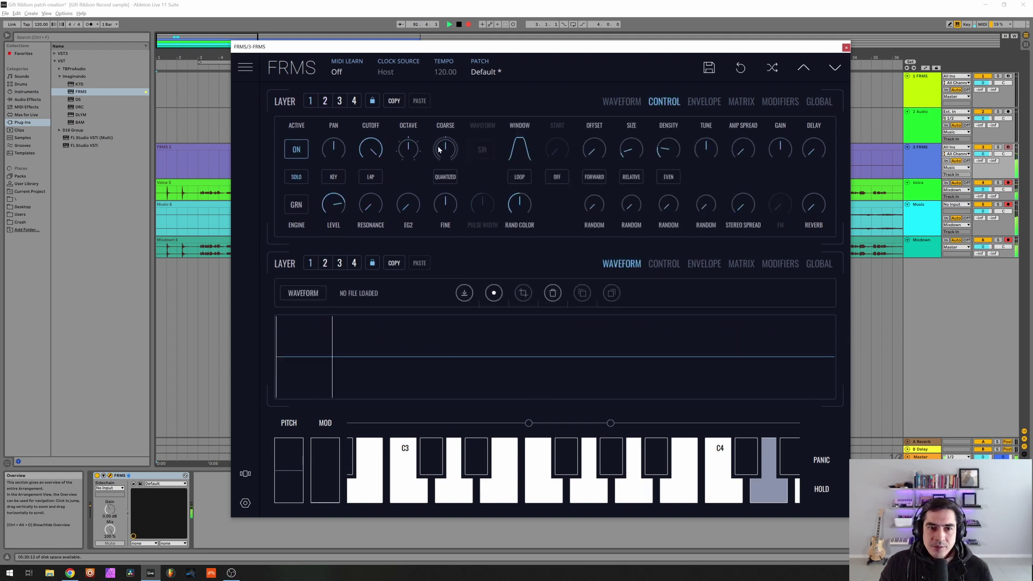
pyautogui.click(300, 204)
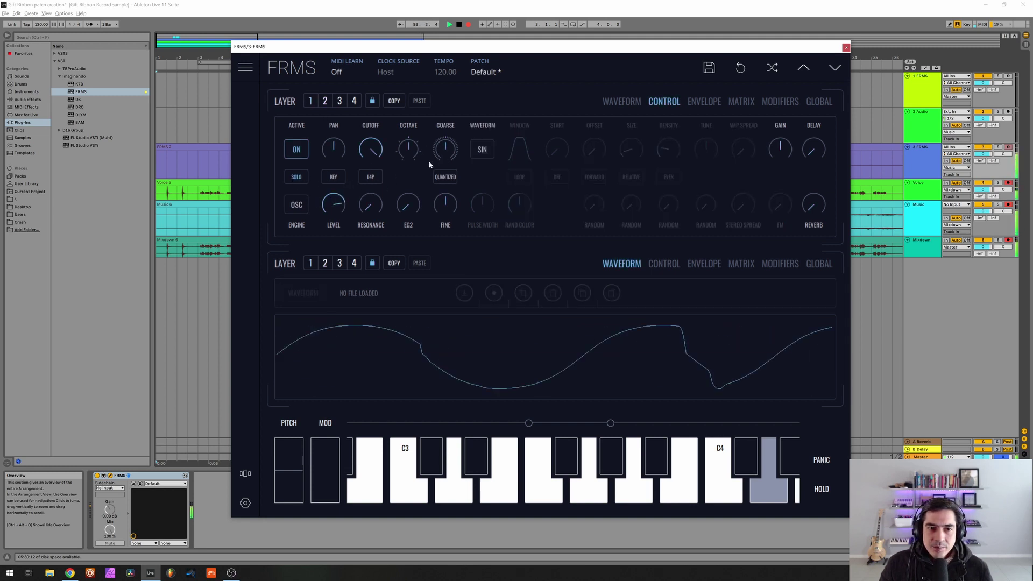
pyautogui.moveTo(408, 151)
pyautogui.mouseDown()
pyautogui.moveTo(411, 181)
pyautogui.moveTo(408, 157)
pyautogui.mouseUp()
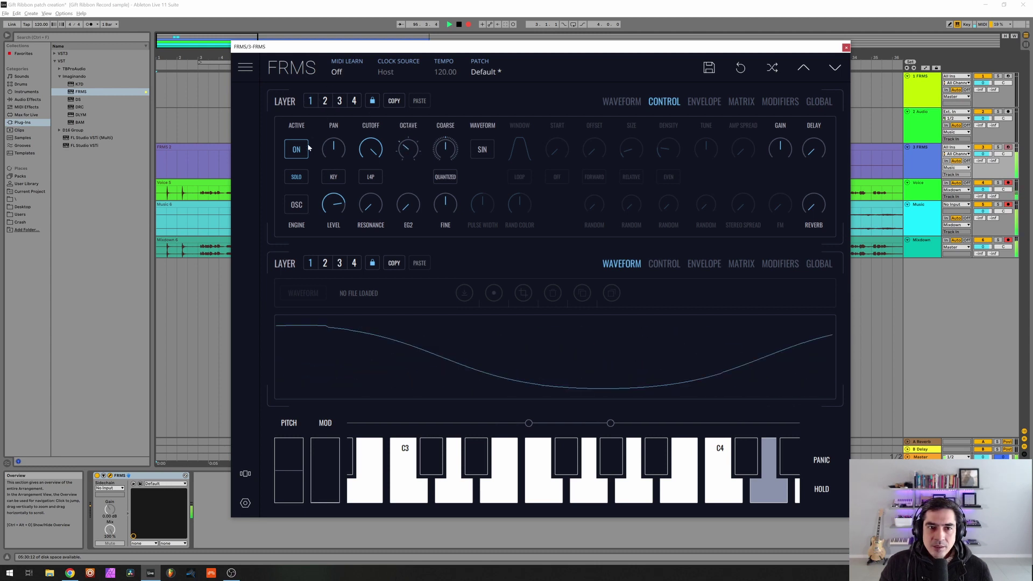
# Set layer 2's octave to -1 and lower layer 1's octave further
pyautogui.click(325, 100)
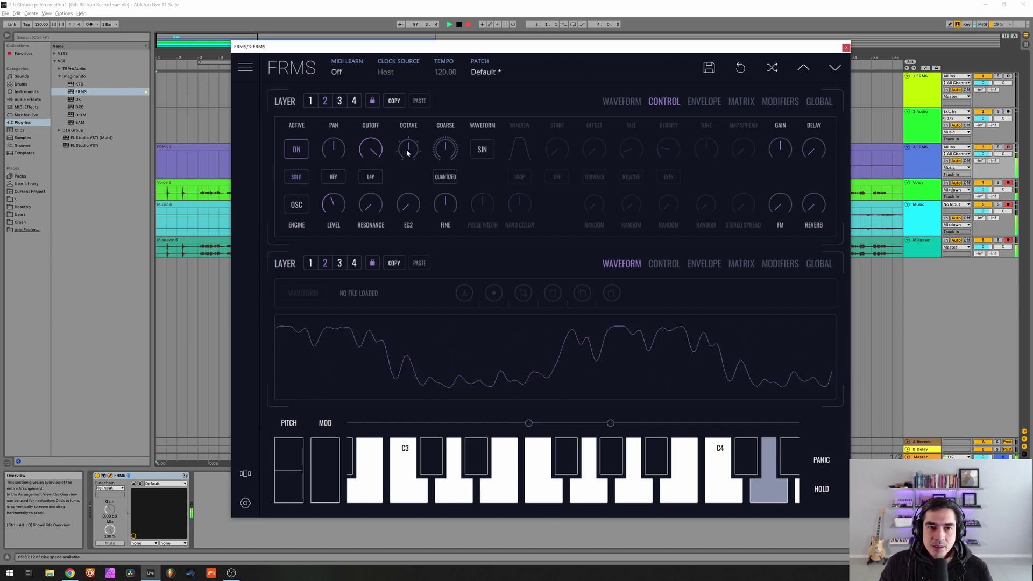
pyautogui.moveTo(407, 153); pyautogui.dragTo(410, 170)
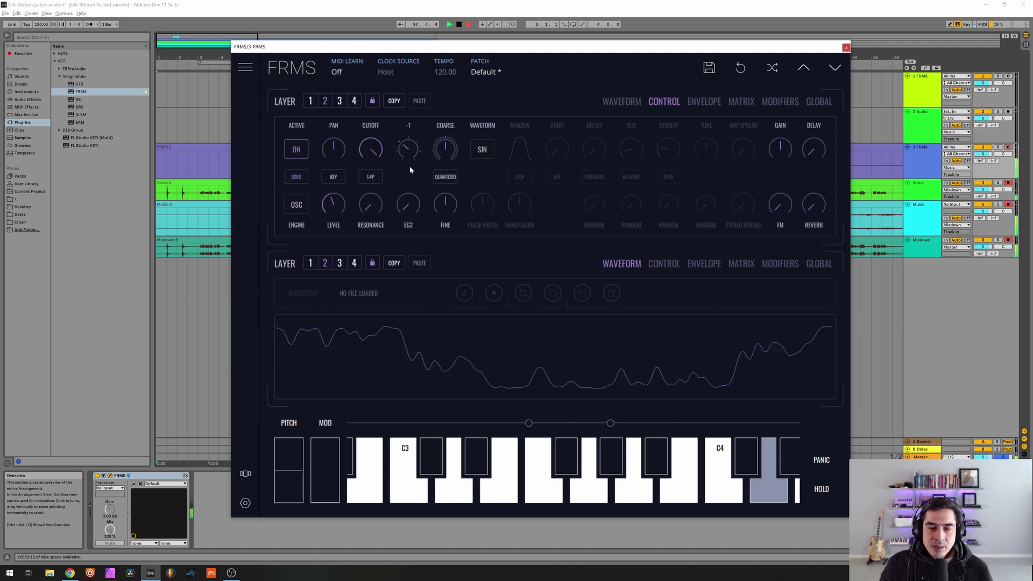
pyautogui.click(311, 102)
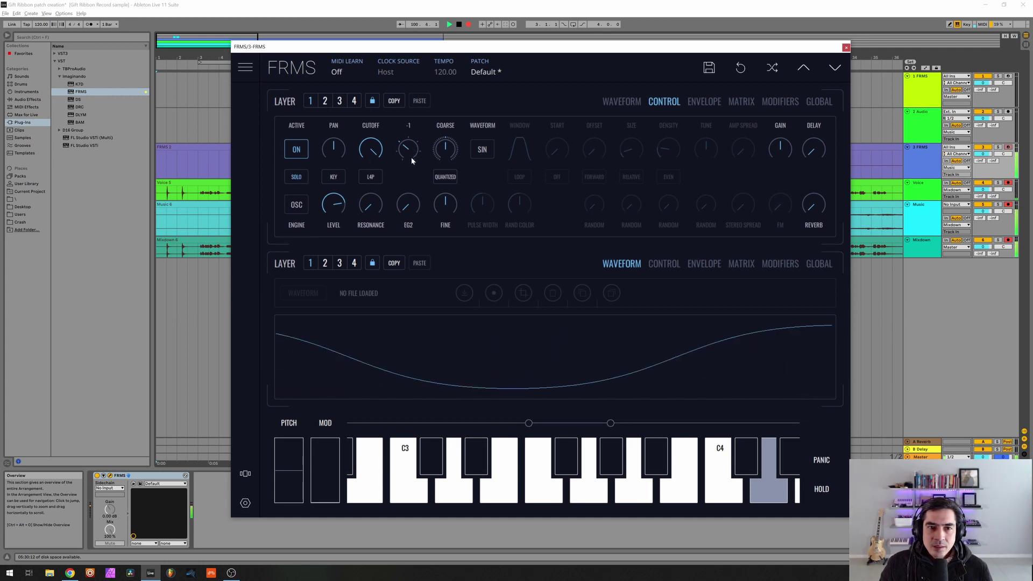
pyautogui.click(324, 100)
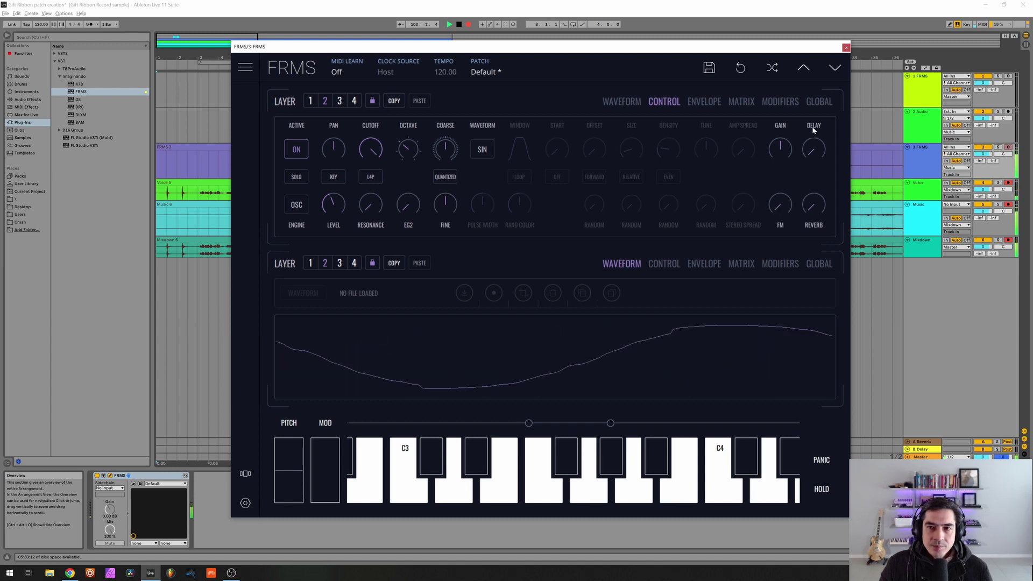
# Check the global FM settings and raise layer 2's FM amount to roughly a fifth
pyautogui.click(818, 101)
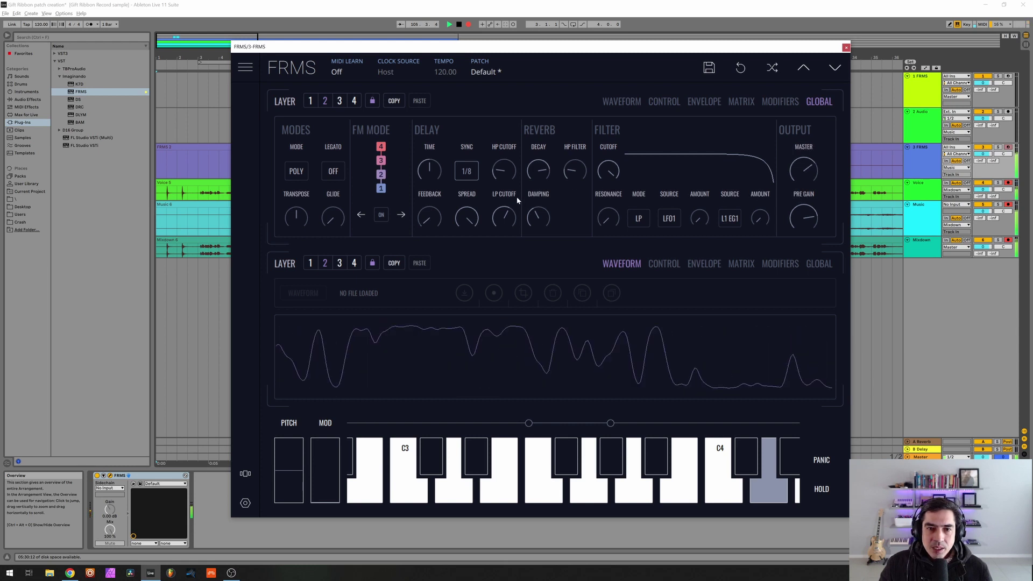
pyautogui.click(664, 102)
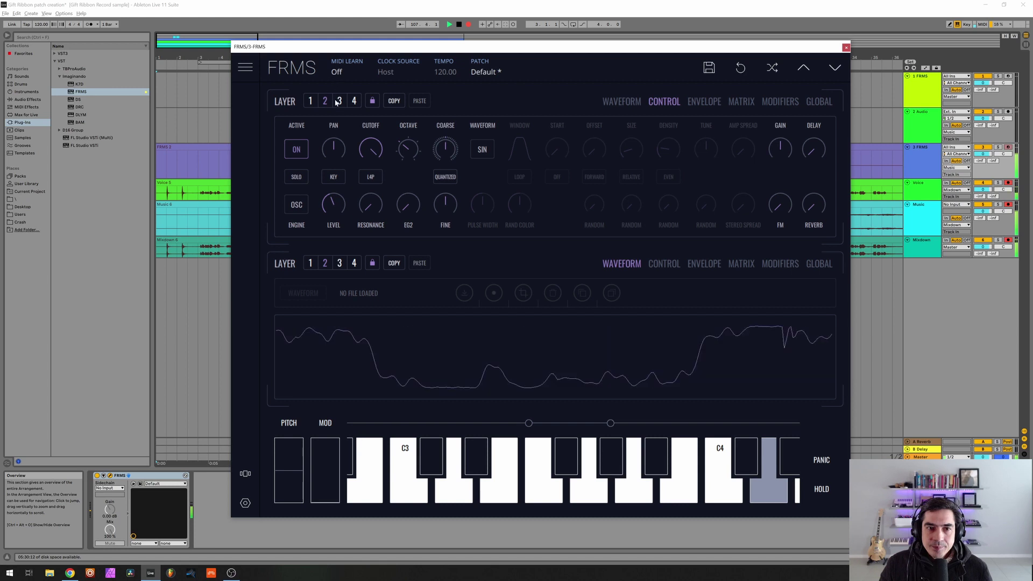
pyautogui.moveTo(769, 198)
pyautogui.mouseDown()
pyautogui.moveTo(779, 212)
pyautogui.moveTo(770, 173)
pyautogui.moveTo(767, 188)
pyautogui.mouseUp()
# Lower layer 1's level to about halfway and add effects to it, with reverb at roughly a third and delay at 0.243
pyautogui.click(310, 100)
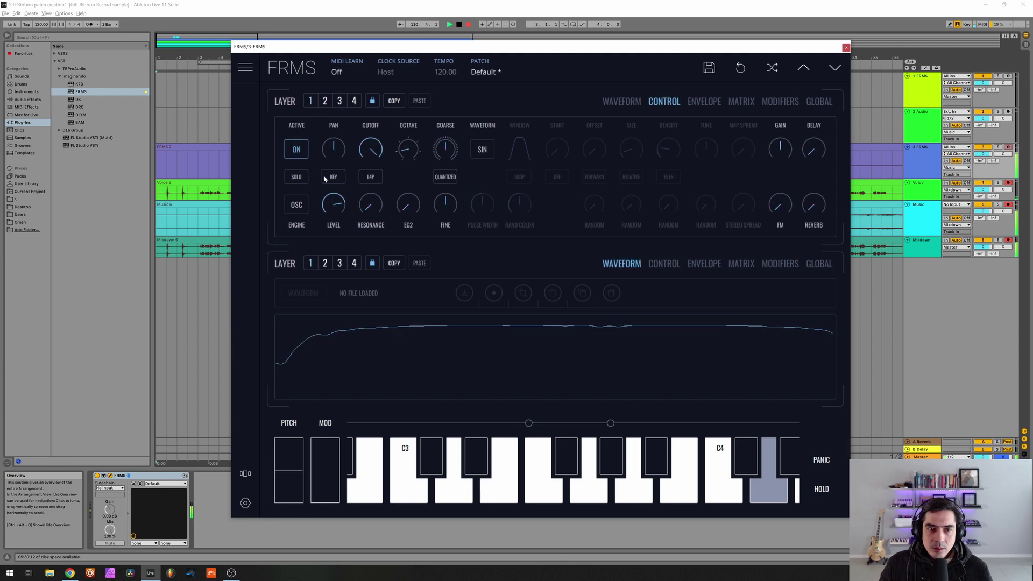
pyautogui.moveTo(333, 204); pyautogui.dragTo(346, 300)
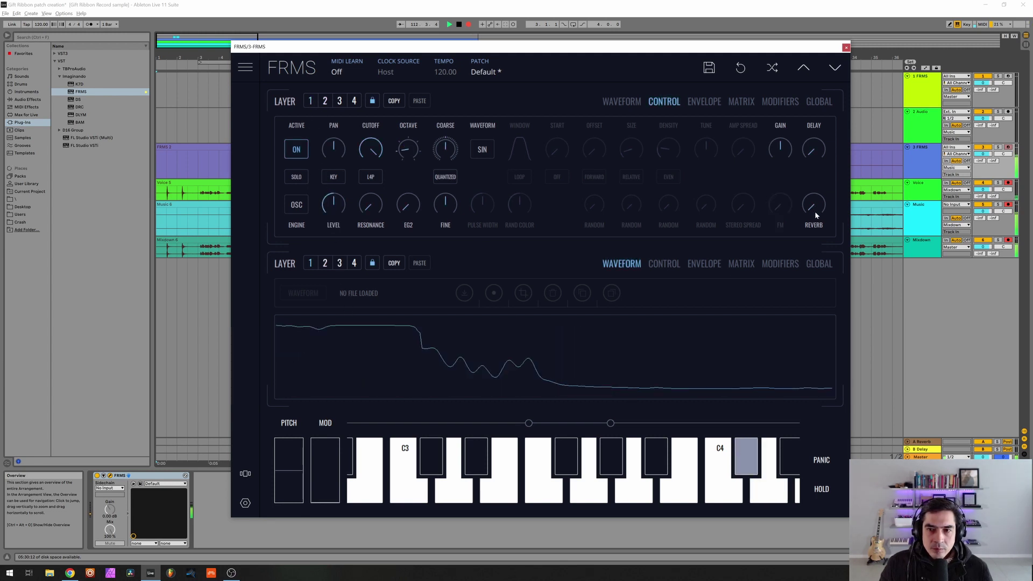
pyautogui.moveTo(814, 211); pyautogui.dragTo(802, 165)
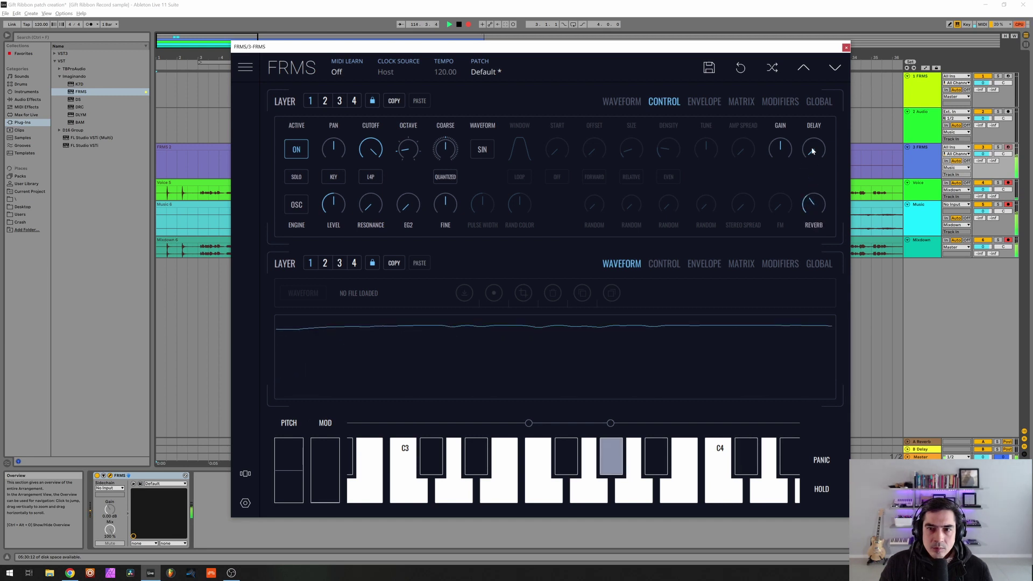
pyautogui.moveTo(812, 152); pyautogui.dragTo(805, 127)
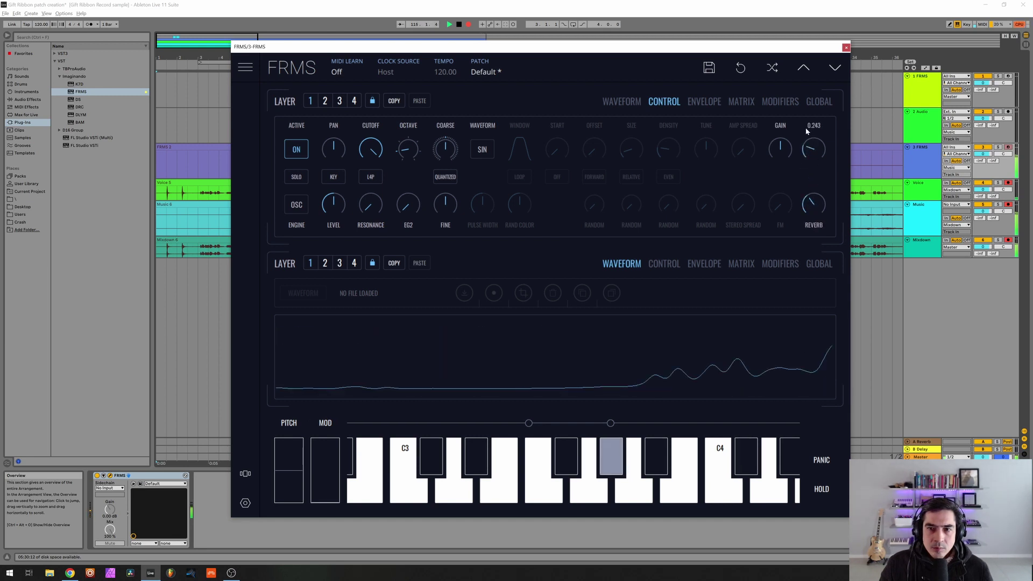
# With layer 4 active, raise its level to maximum and increase its gain
pyautogui.click(339, 101)
pyautogui.click(353, 102)
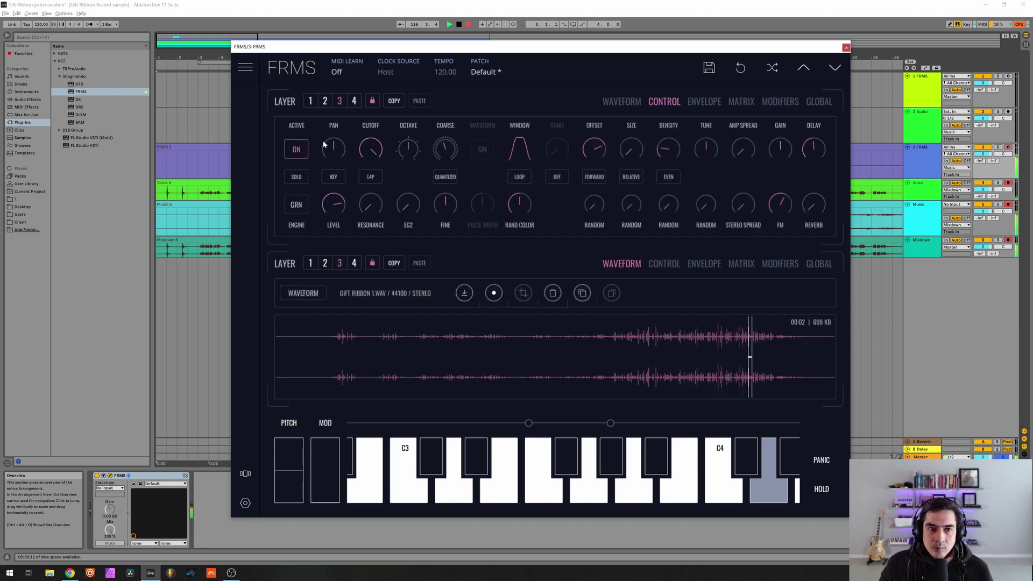
pyautogui.click(296, 150)
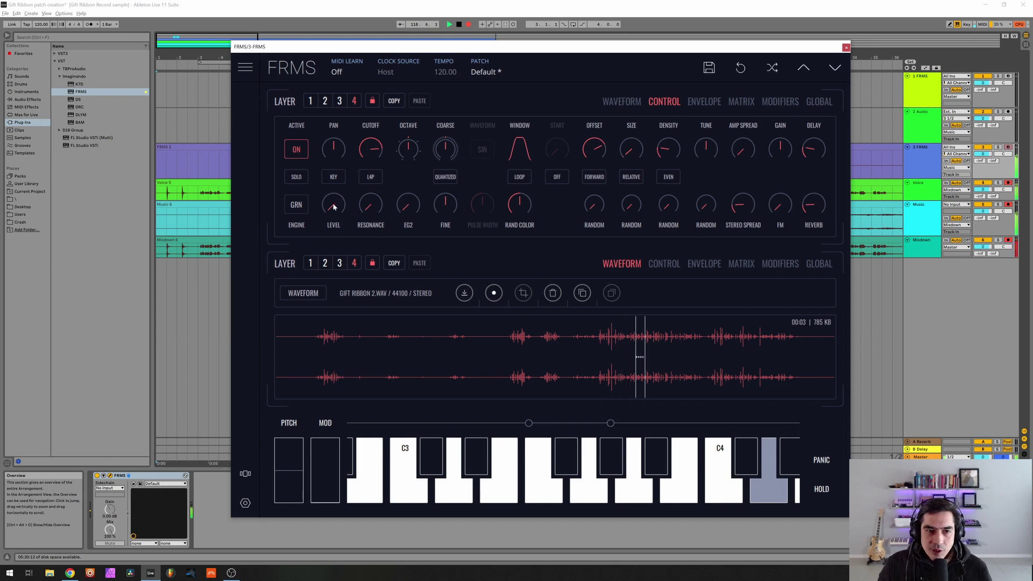
pyautogui.moveTo(334, 206); pyautogui.dragTo(330, 104)
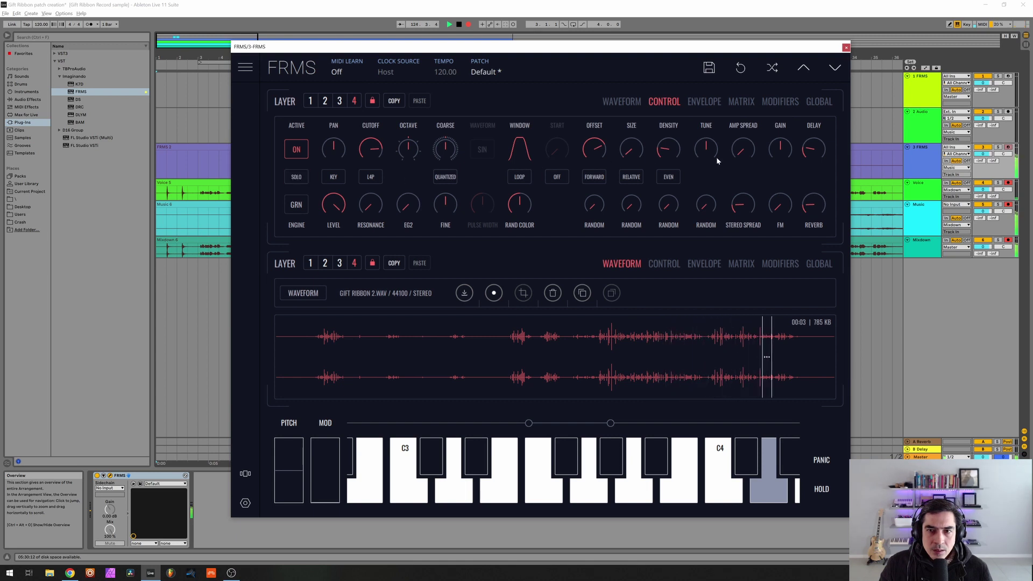
pyautogui.moveTo(781, 138); pyautogui.dragTo(780, 133)
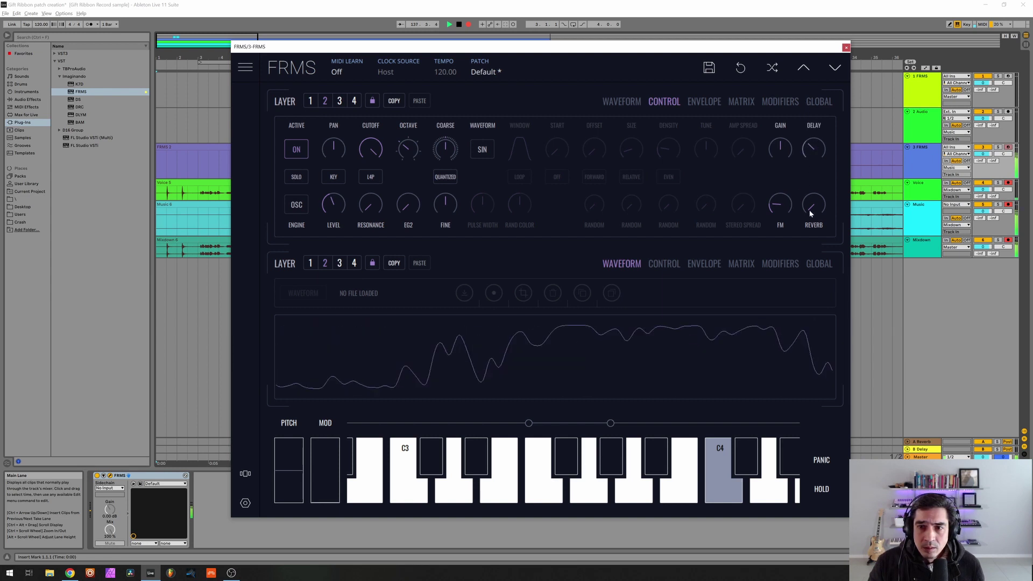
# Raise layer 2's reverb to about a quarter and trim layer 1's level slightly below halfway
pyautogui.moveTo(809, 210); pyautogui.dragTo(805, 181)
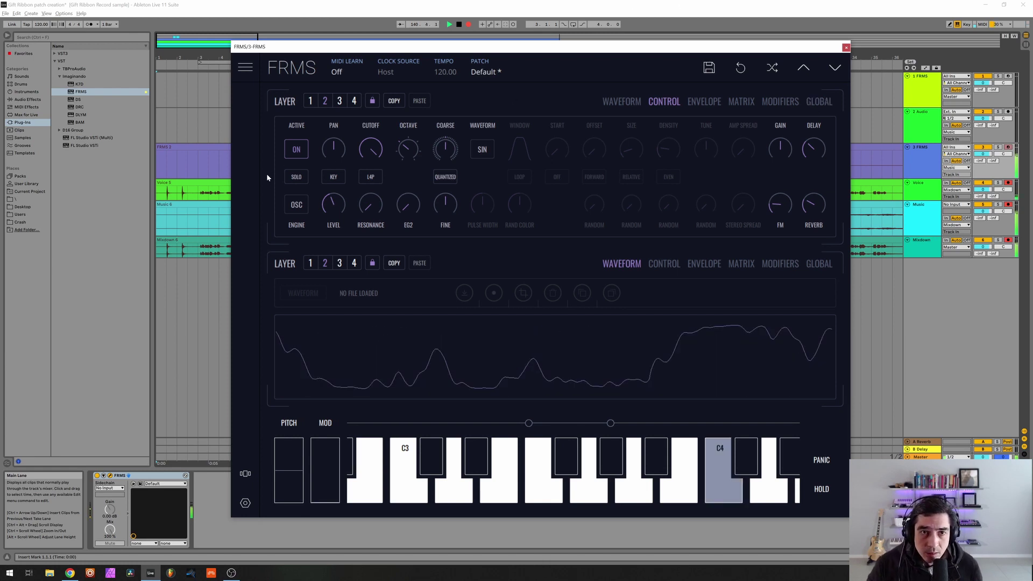
pyautogui.moveTo(337, 229); pyautogui.dragTo(334, 208)
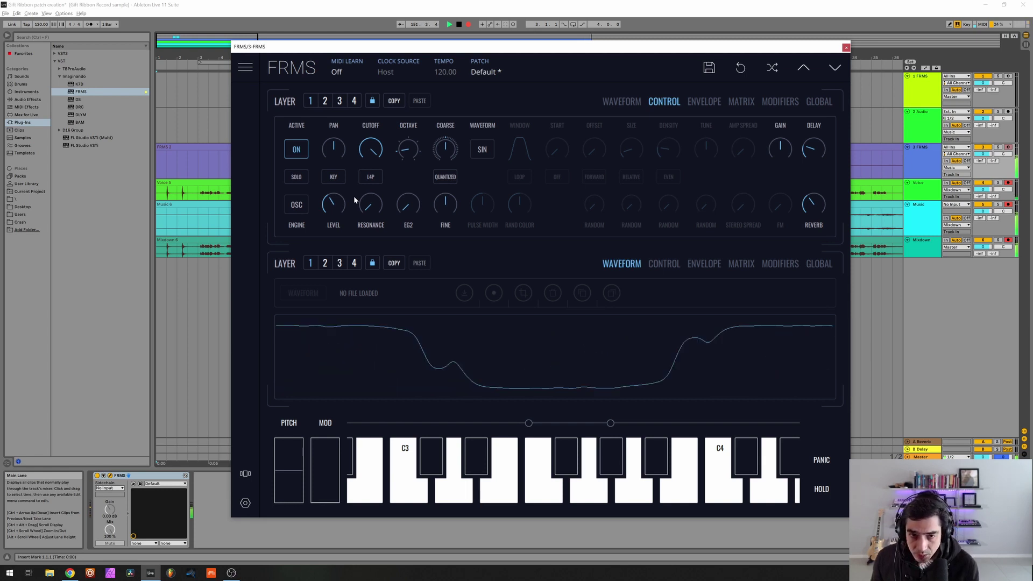
# Audition the patch with layer 4 switched off, and lower the filter cutoff slightly on layers 3 and 4
pyautogui.click(354, 101)
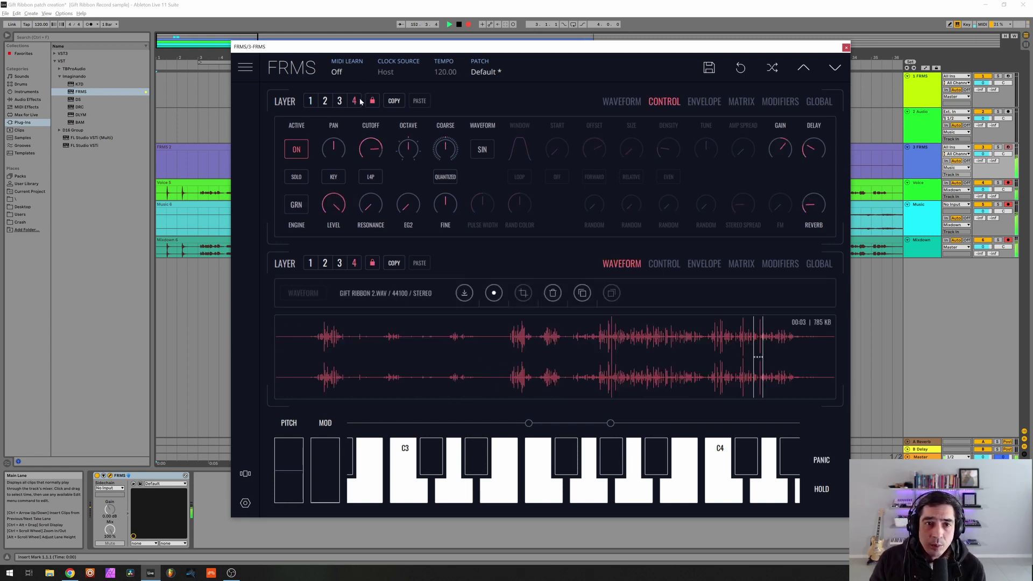
pyautogui.click(296, 149)
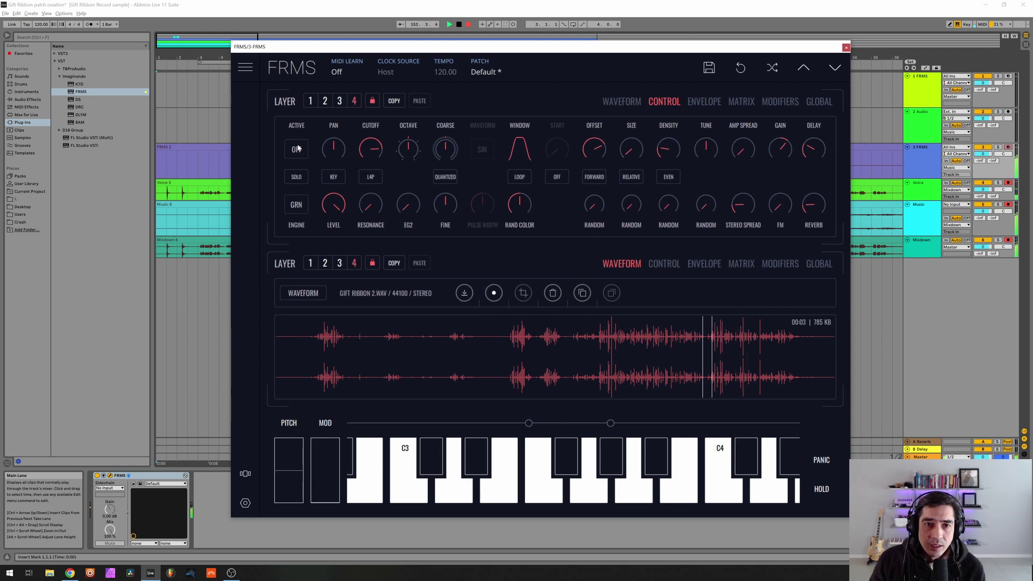
pyautogui.click(339, 101)
pyautogui.moveTo(367, 158)
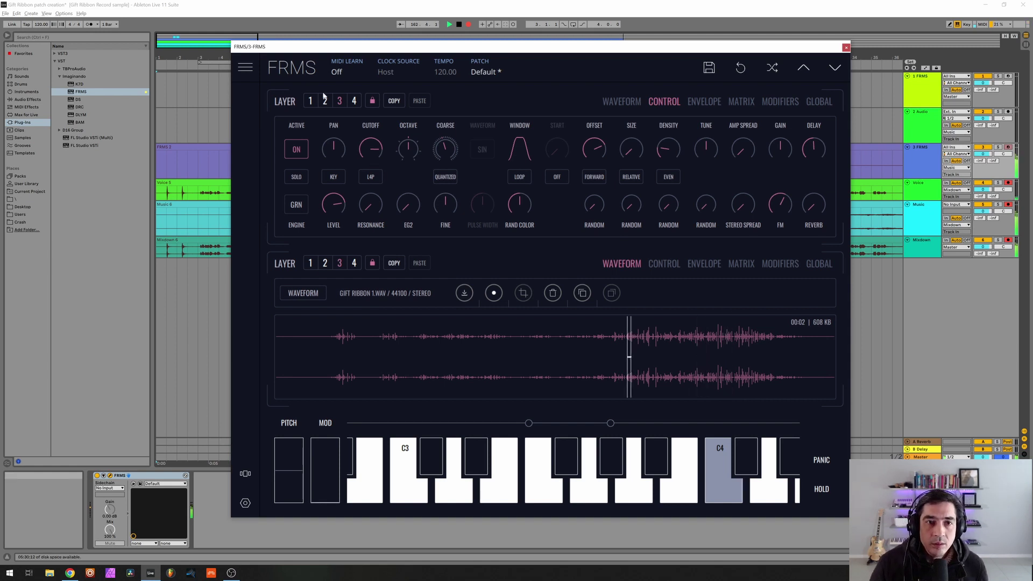
pyautogui.click(357, 104)
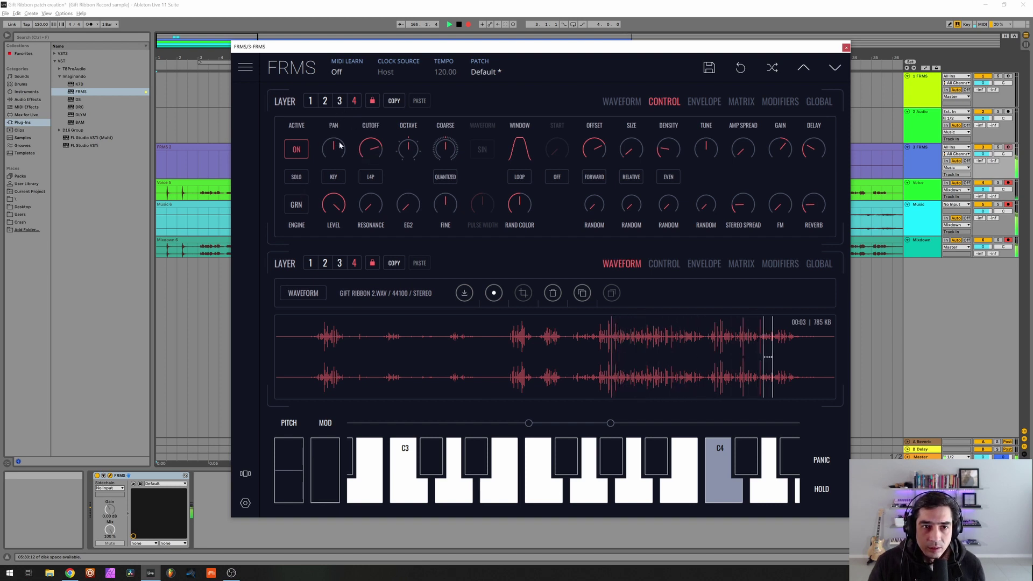
# Raise layer 3's level to about 0.893
pyautogui.click(340, 101)
pyautogui.moveTo(334, 186)
pyautogui.moveTo(333, 185); pyautogui.dragTo(333, 192)
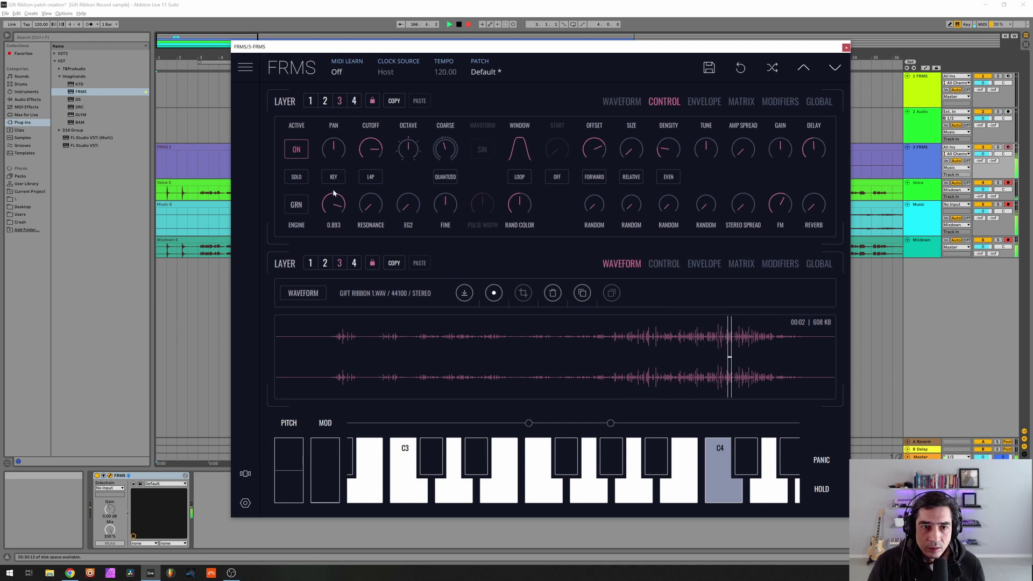